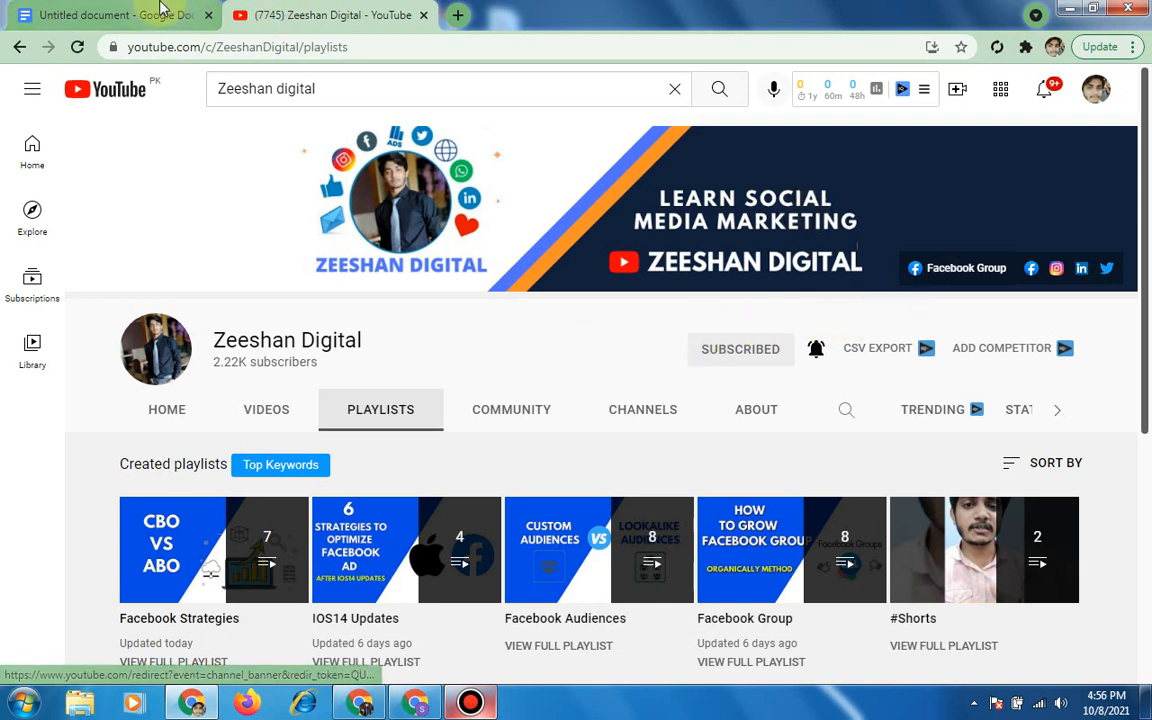
Switch to the Google Docs document and review the notes on horizontal and vertical scaling down to the list of audience targeting methods.
left_click(155, 12)
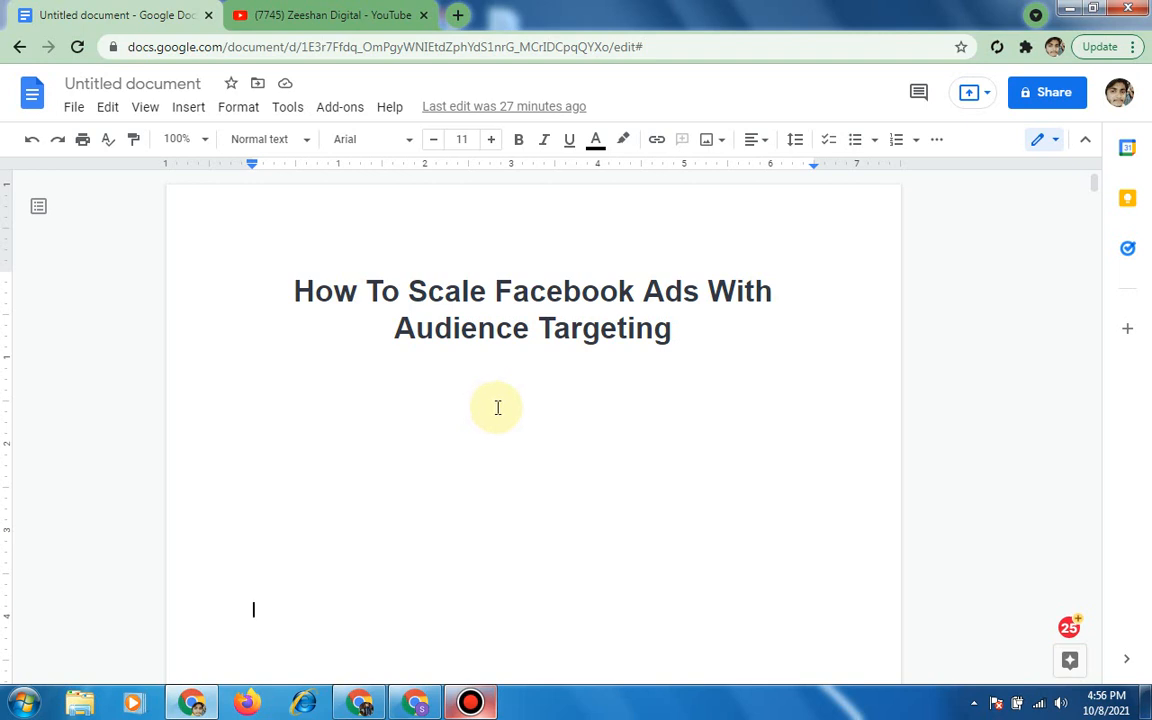
scroll(497, 407, "down", 3)
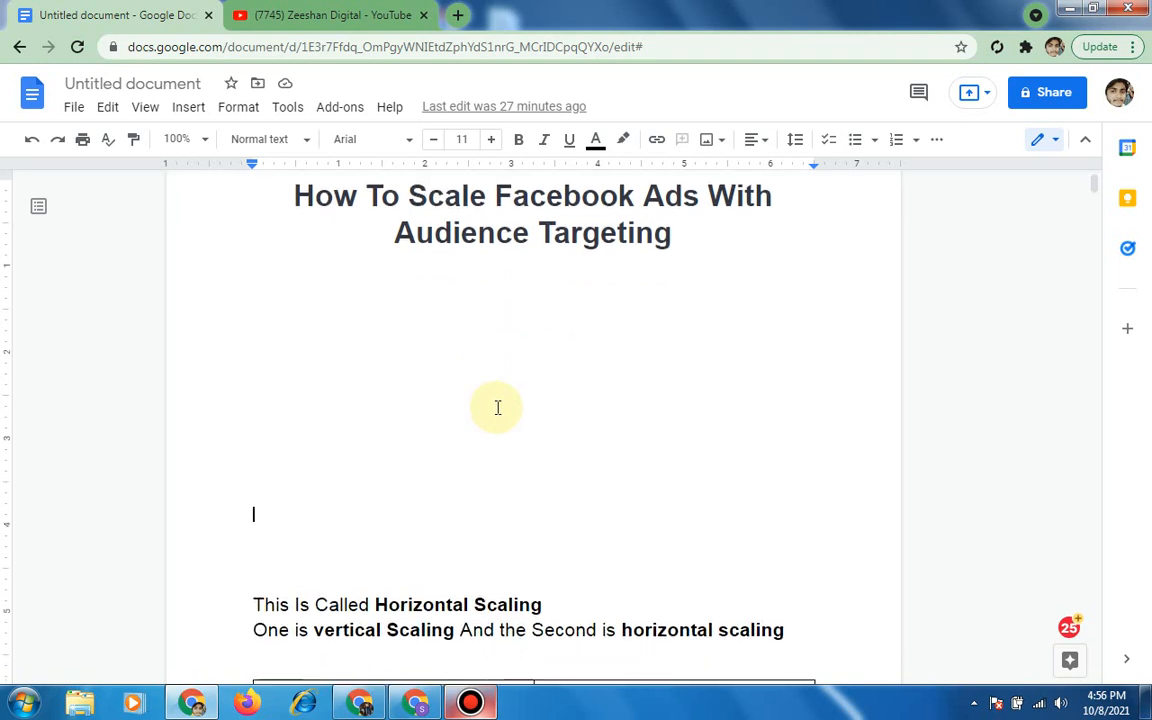
scroll(497, 407, "down", 2)
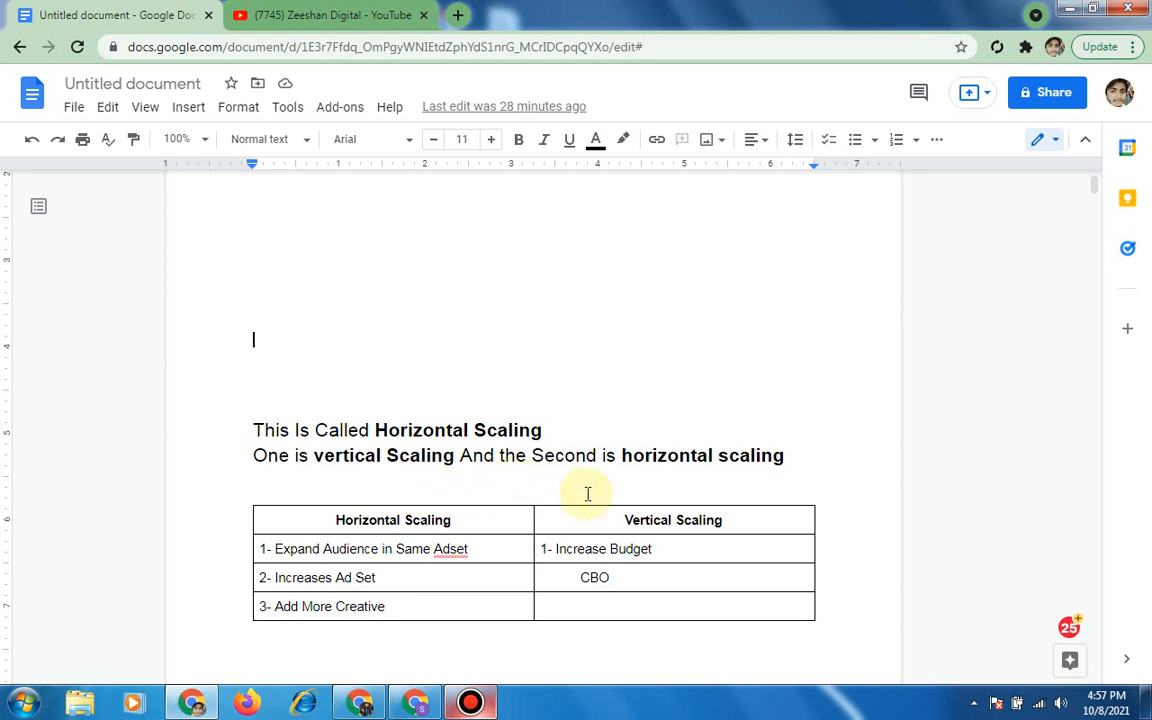
scroll(588, 494, "down", 2)
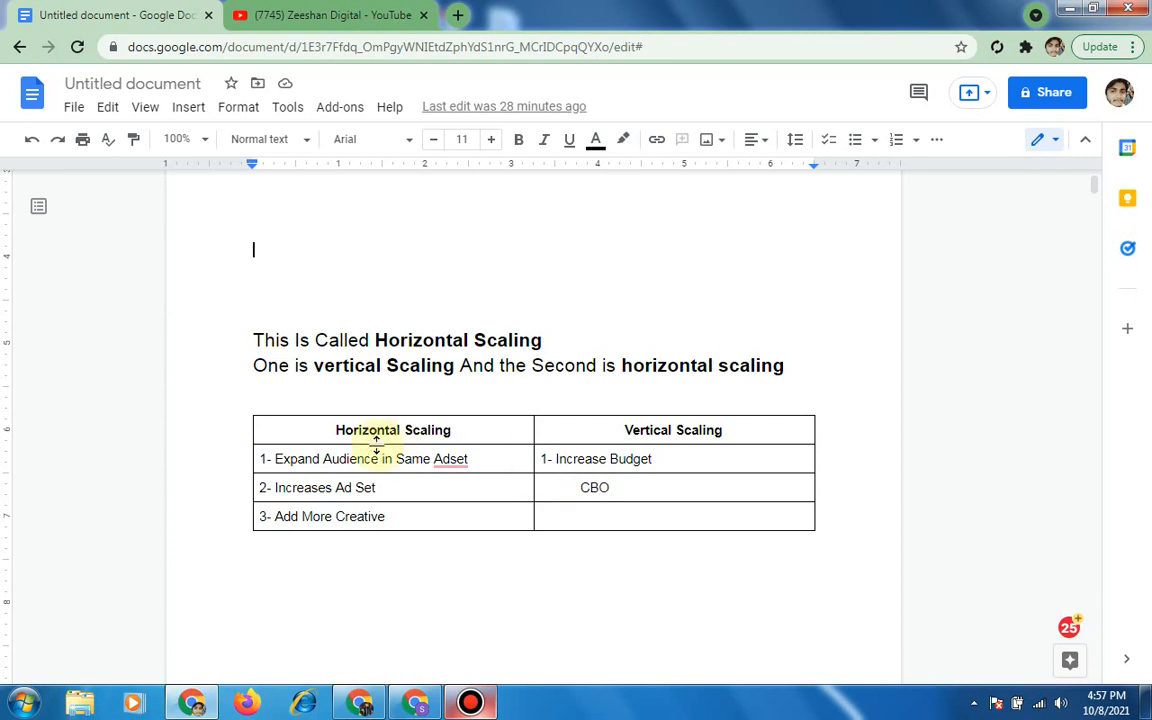
scroll(377, 551, "down", 2)
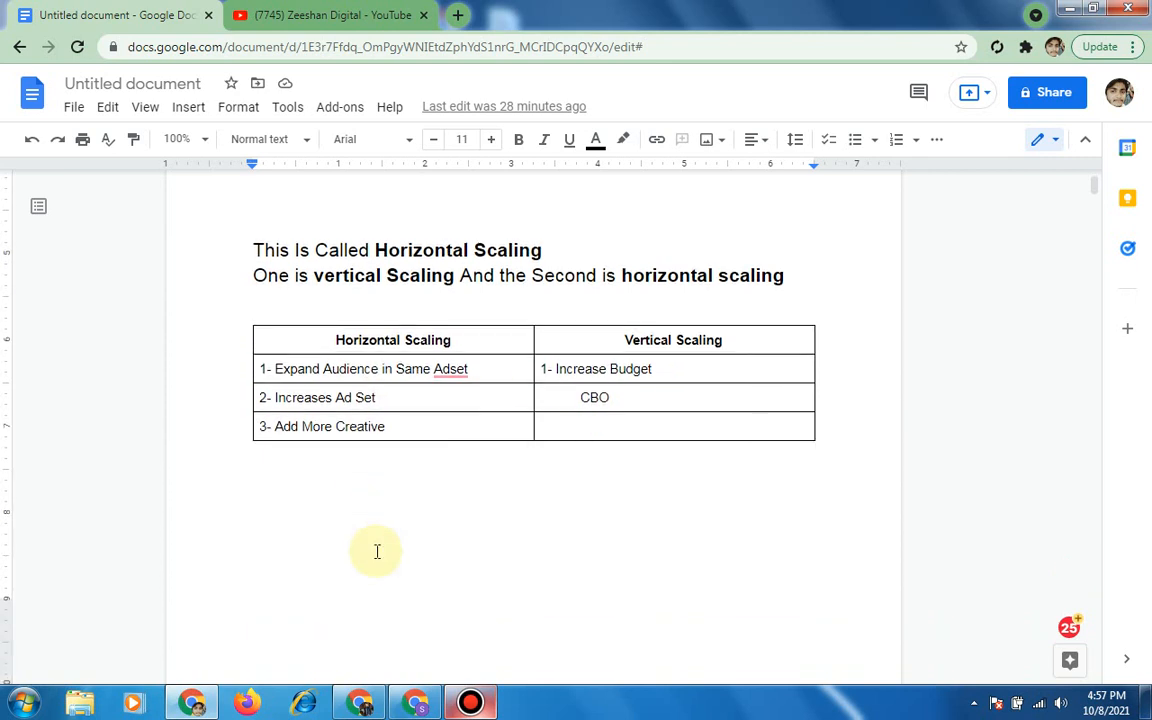
scroll(377, 551, "down", 5)
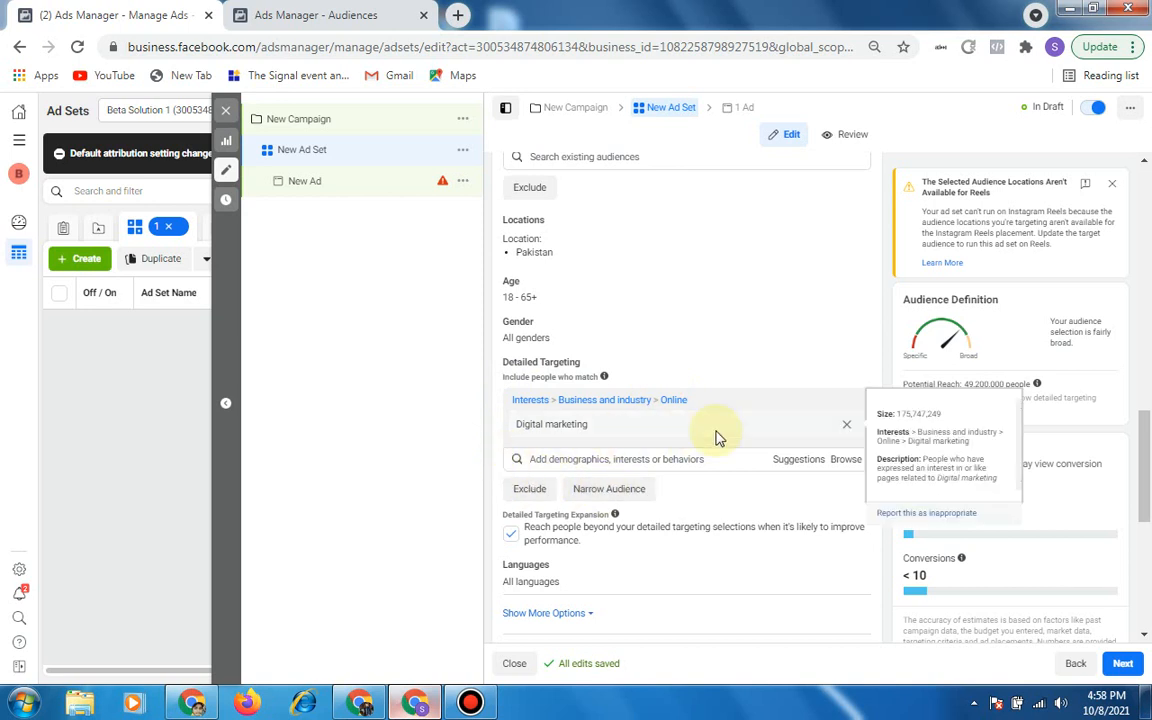
Add the suggested interests Online advertising and Social media marketing to the new ad set's detailed targeting in Ads Manager.
left_click(800, 462)
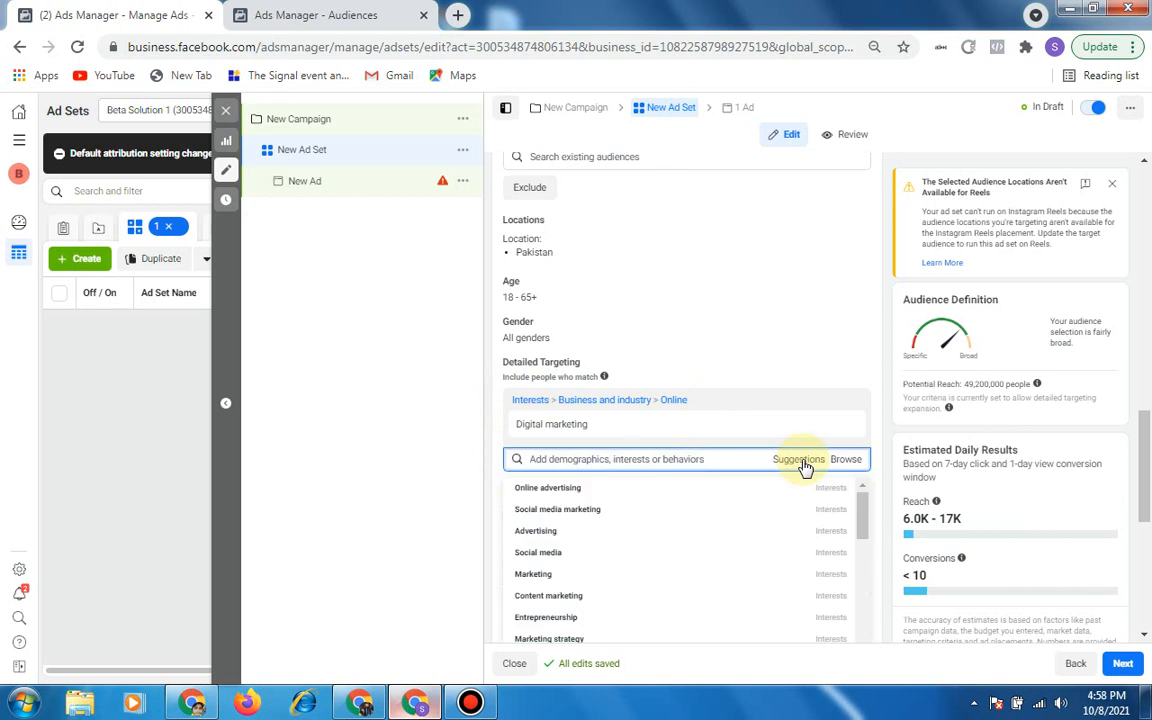
left_click(568, 523)
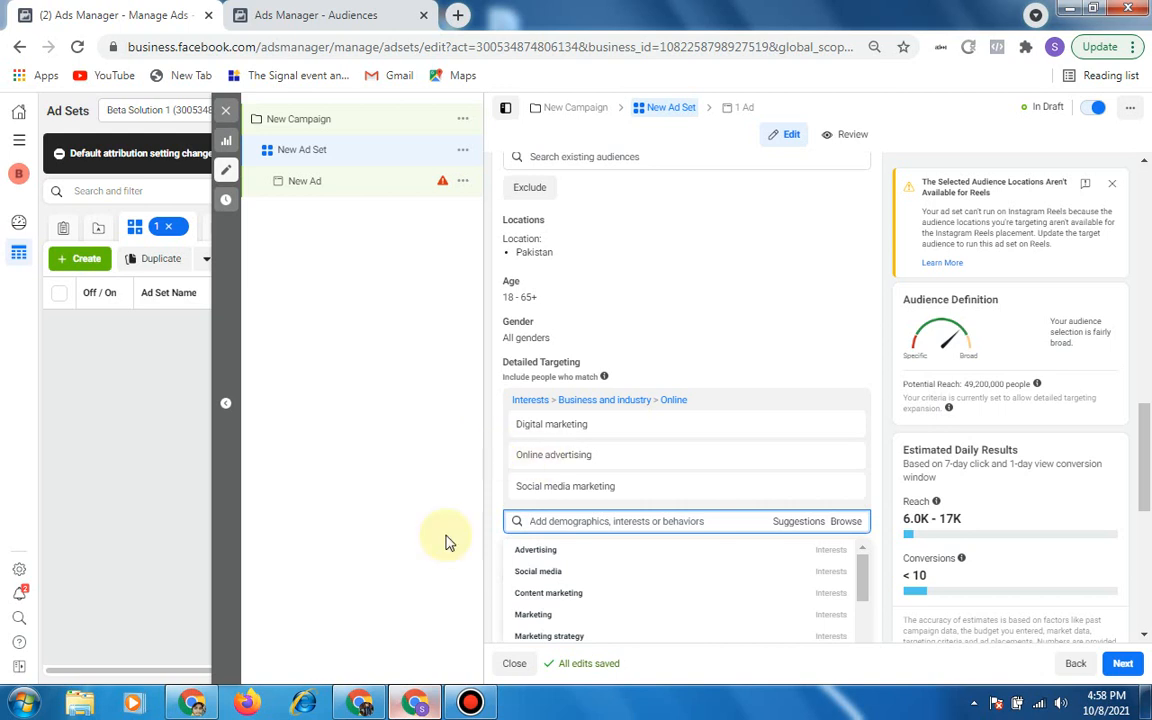
Check the targeting method list in Google Docs and remove all interests from the ad set's detailed targeting in Ads Manager.
left_click(193, 703)
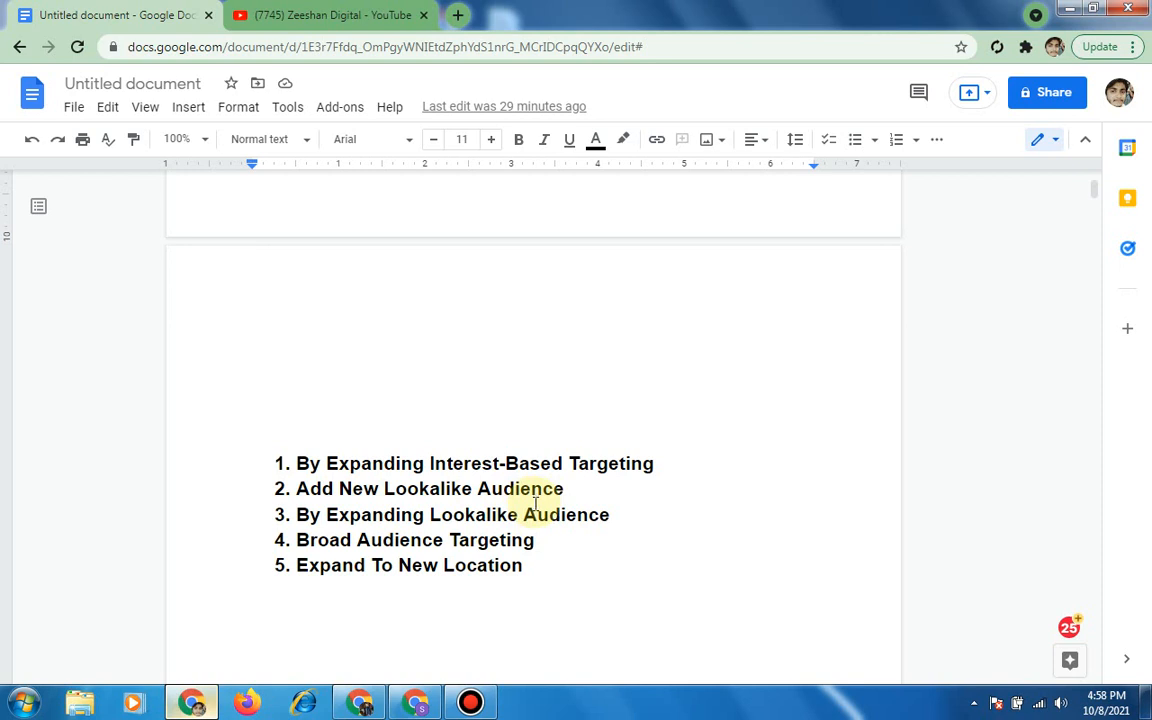
left_click(418, 701)
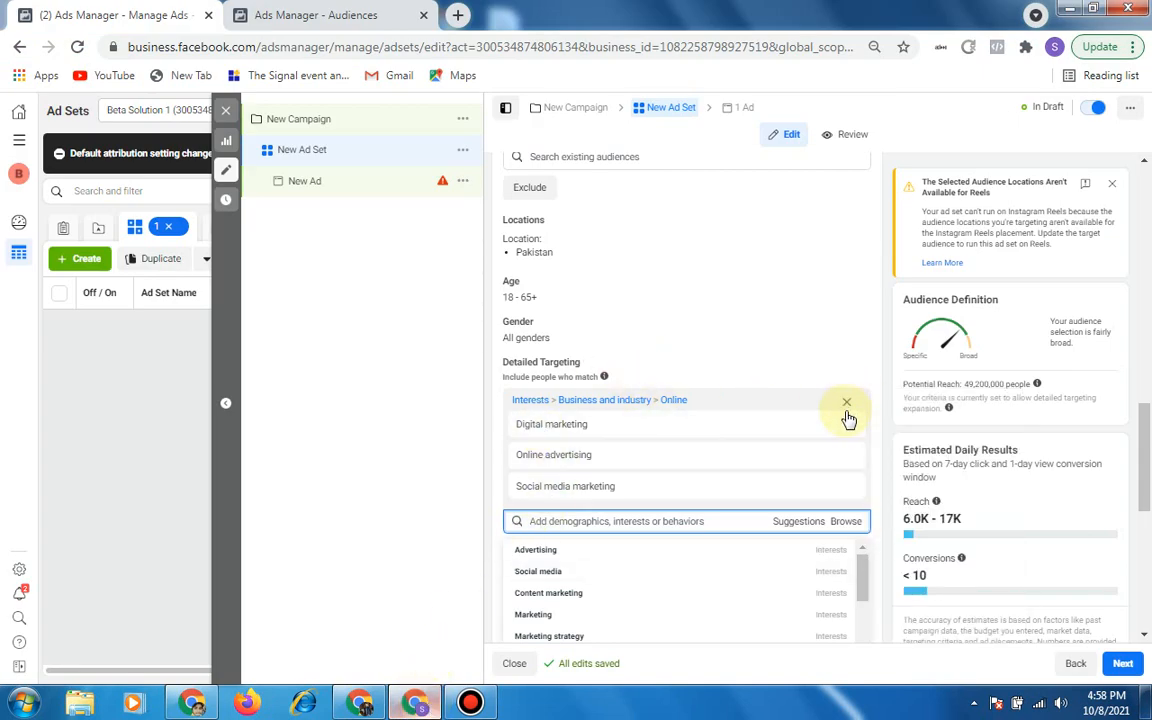
left_click(847, 407)
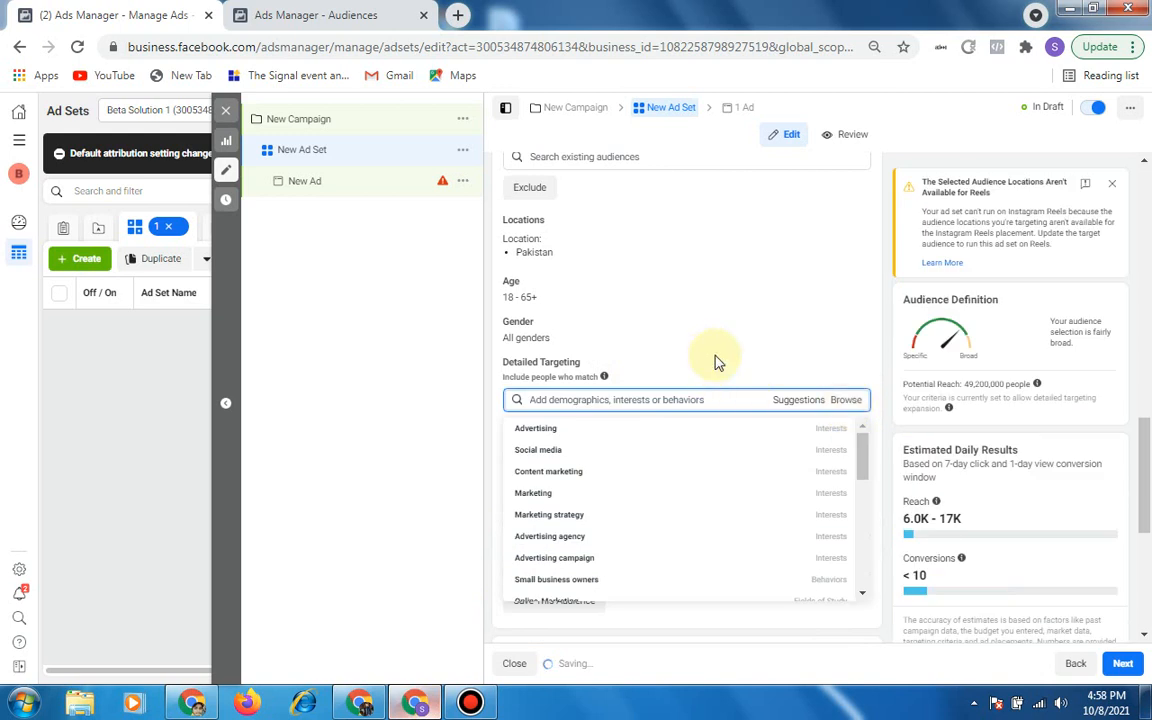
left_click(651, 372)
Look through the existing lookalike and custom audiences available for the ad set's Custom Audiences setting.
scroll(651, 372, "up", 2)
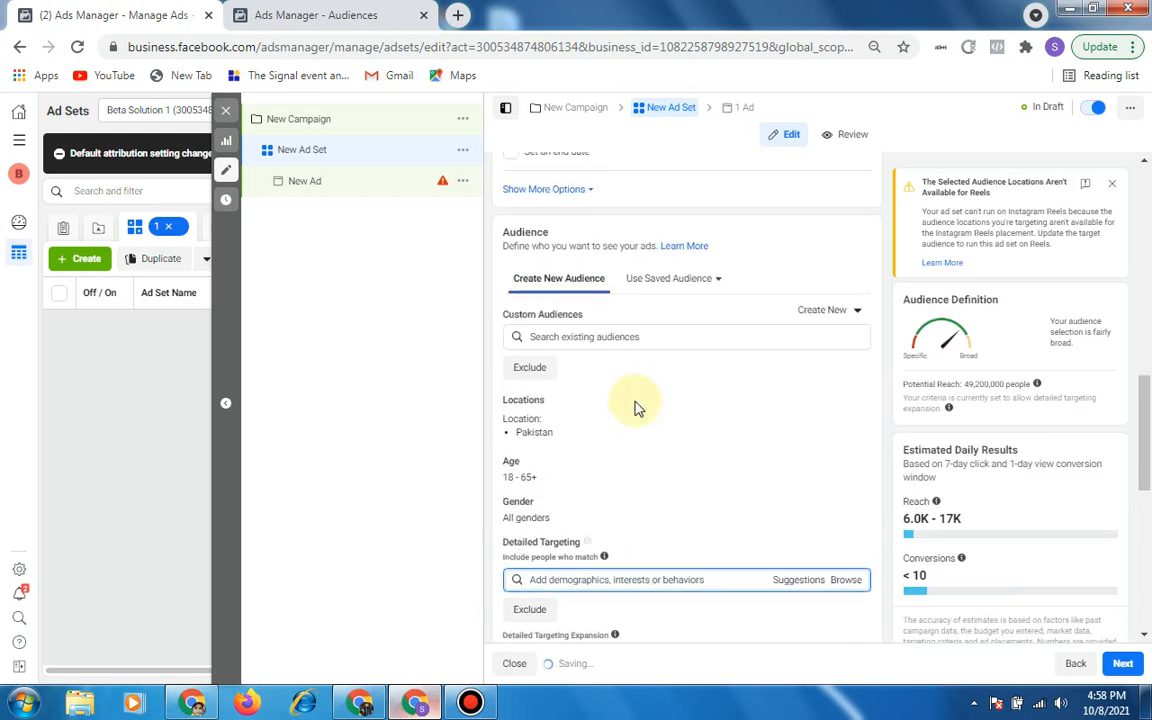
left_click(654, 334)
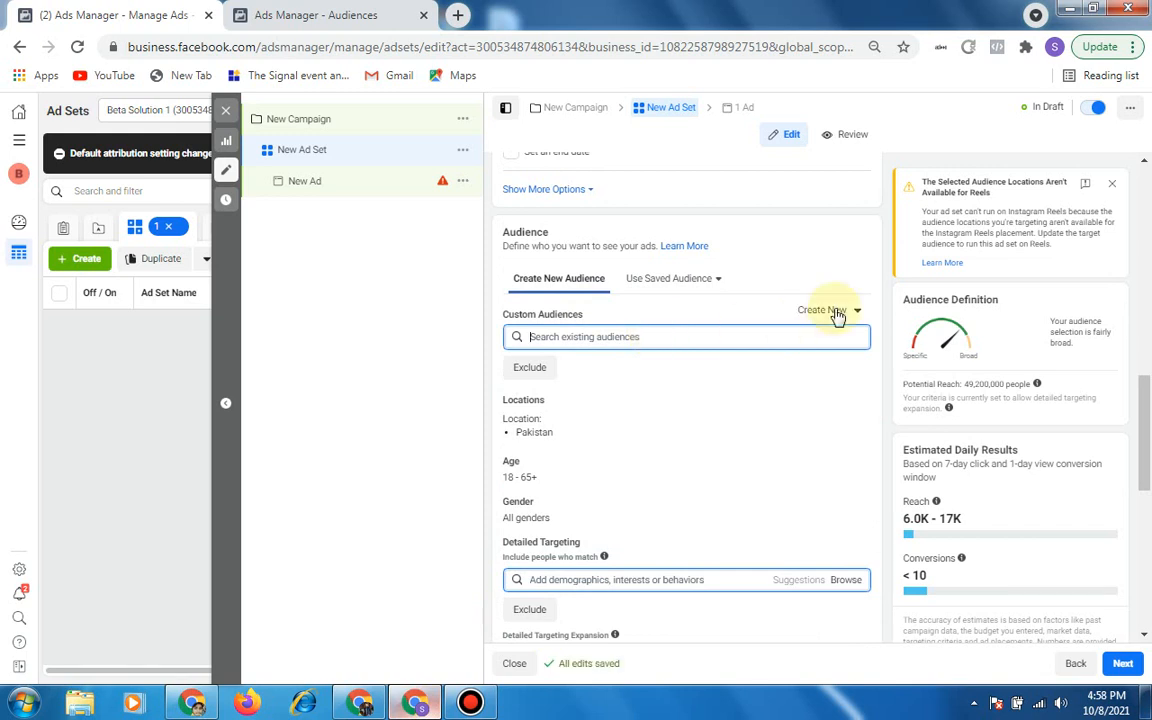
left_click(587, 378)
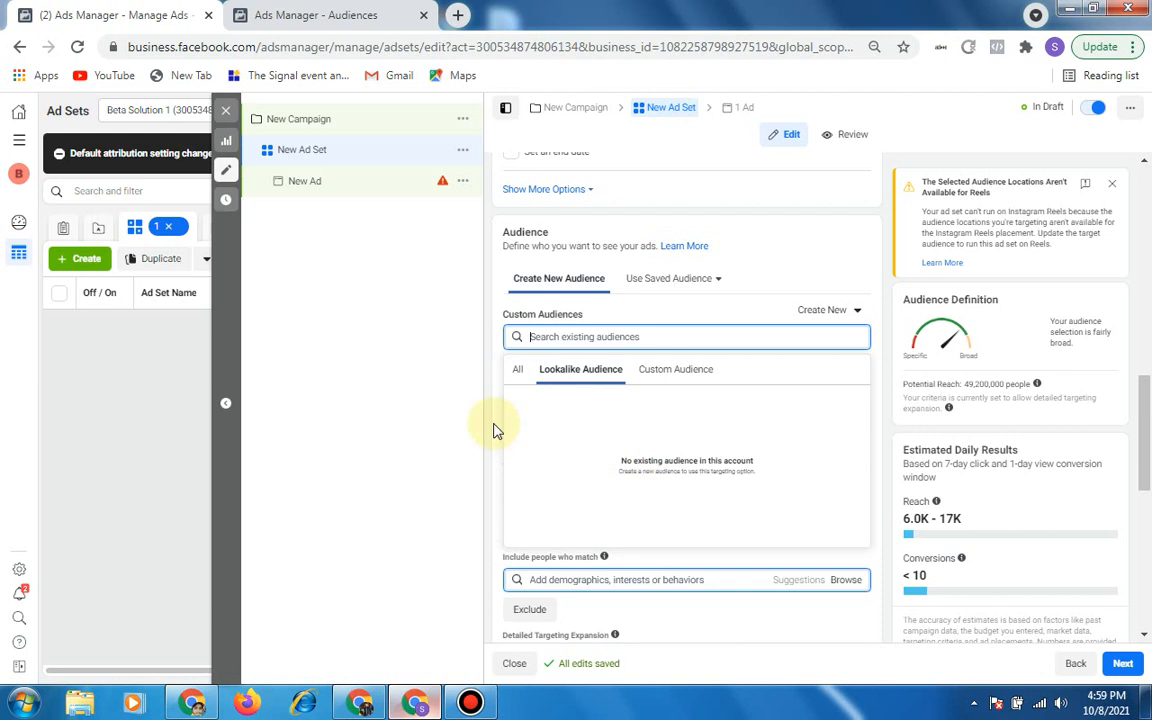
left_click(665, 371)
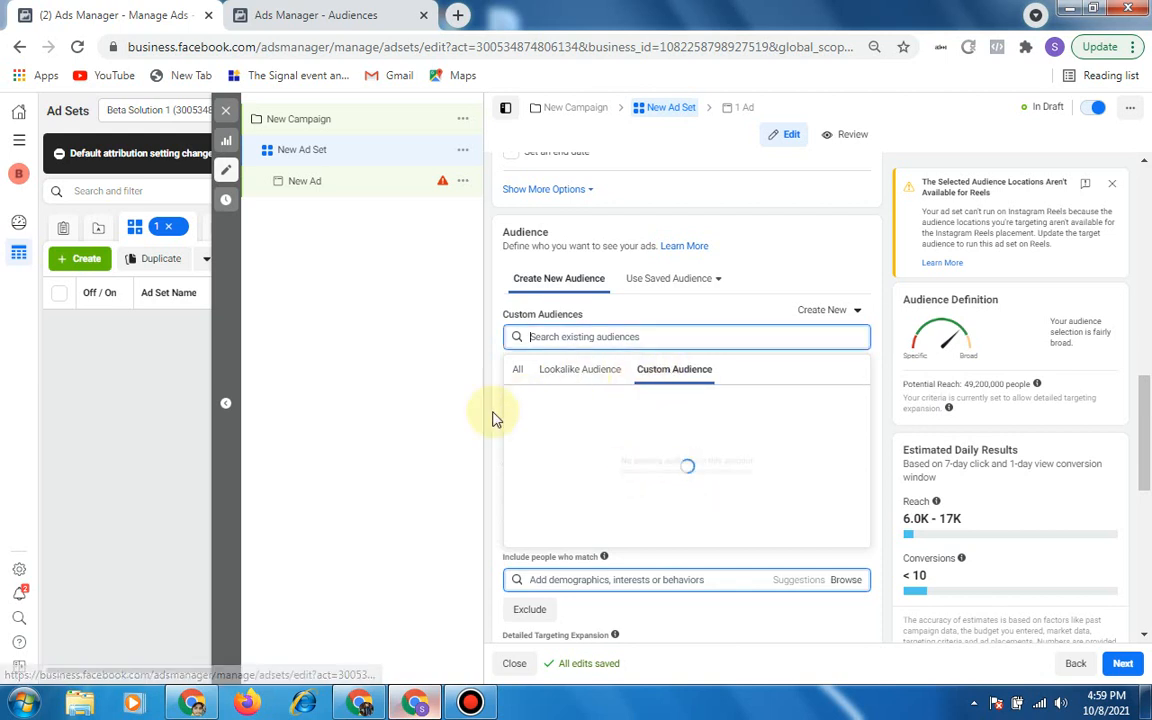
left_click(497, 420)
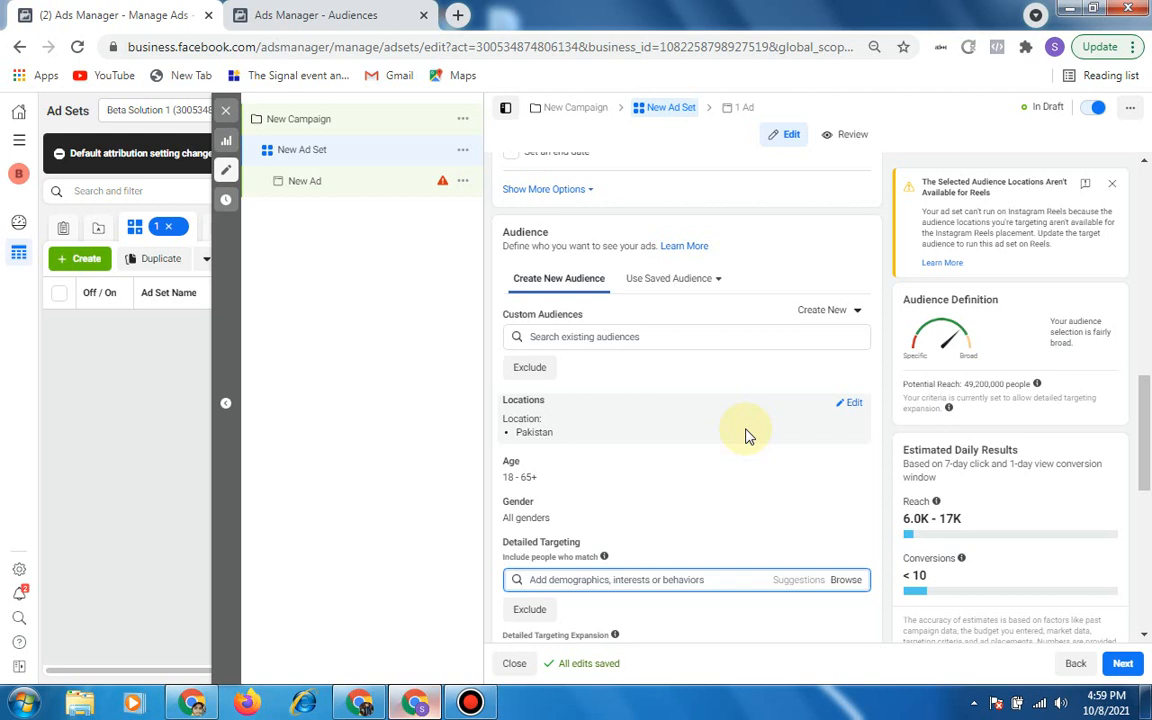
Recheck the method list in Google Docs and start creating a lookalike audience on the Ads Manager Audiences page.
left_click(192, 705)
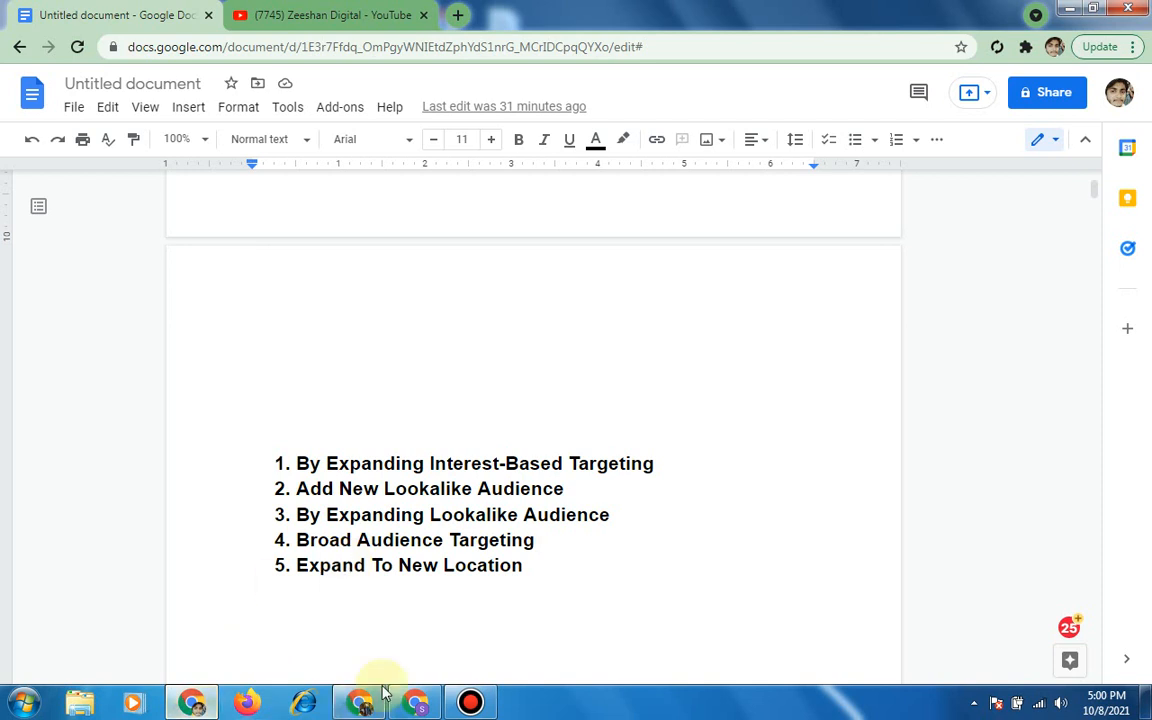
left_click(433, 708)
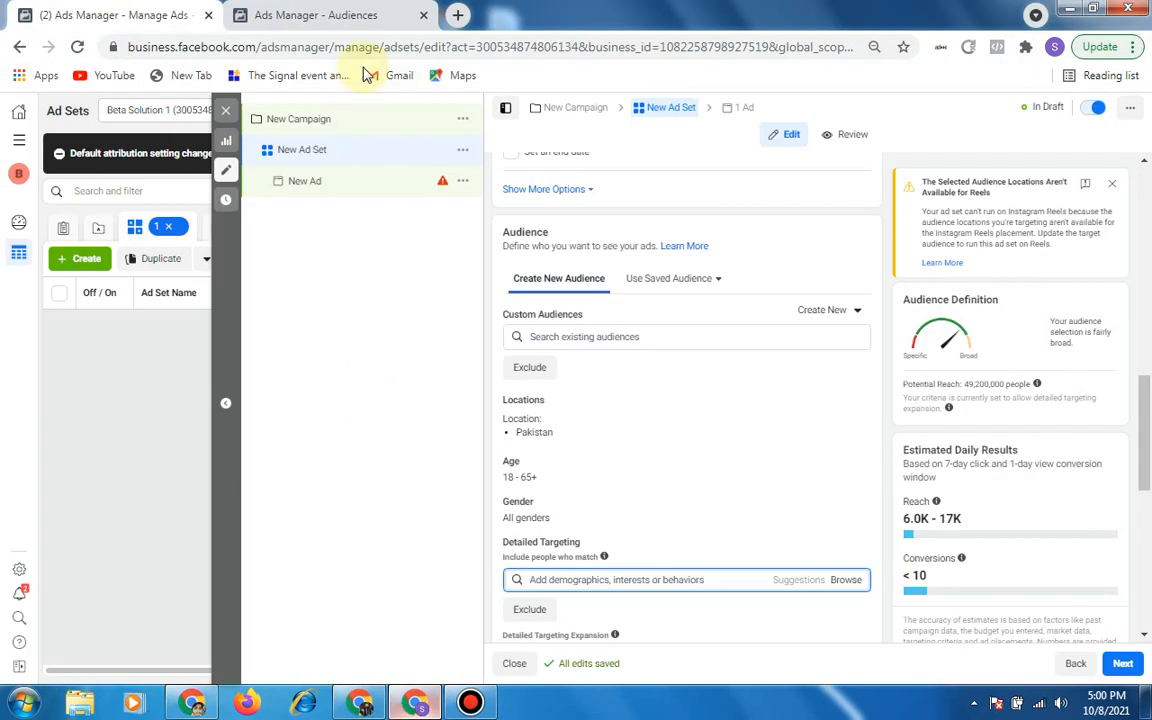
left_click(330, 17)
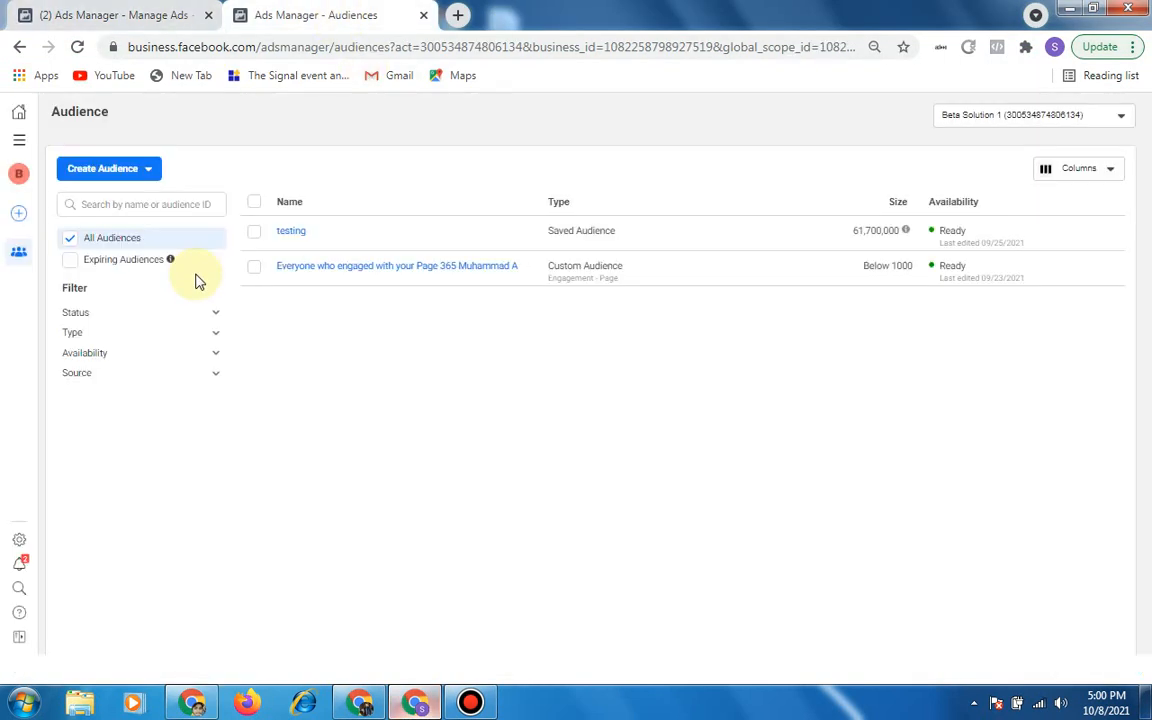
left_click(147, 170)
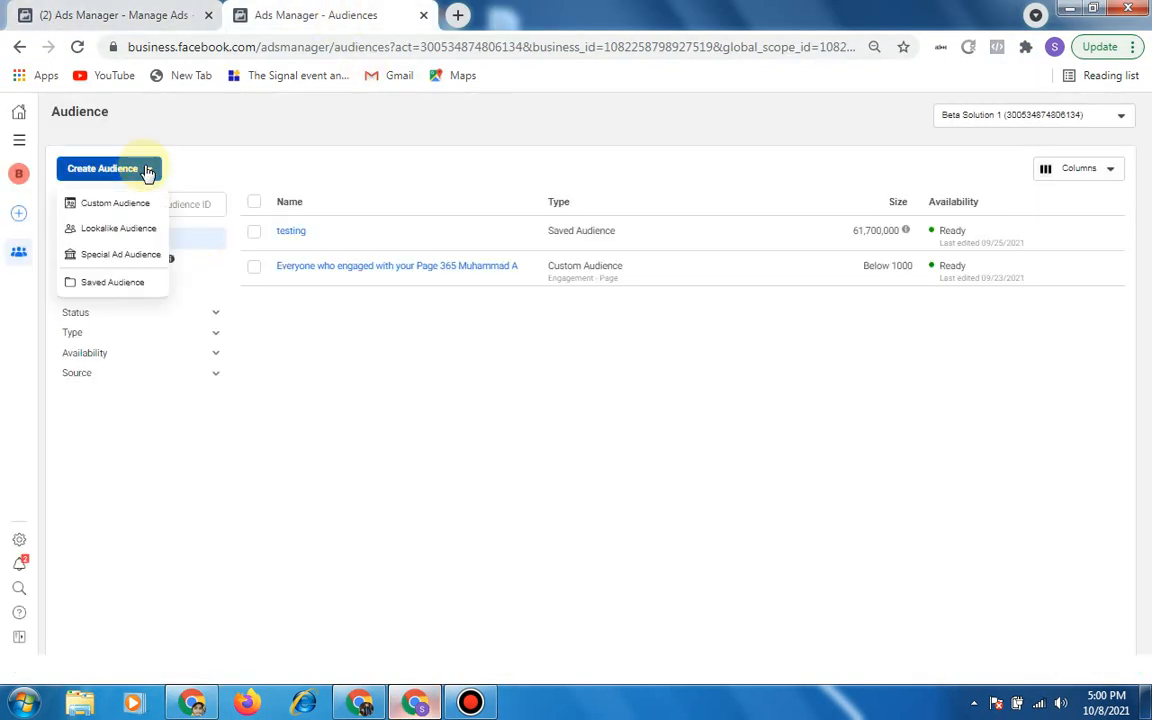
left_click(148, 236)
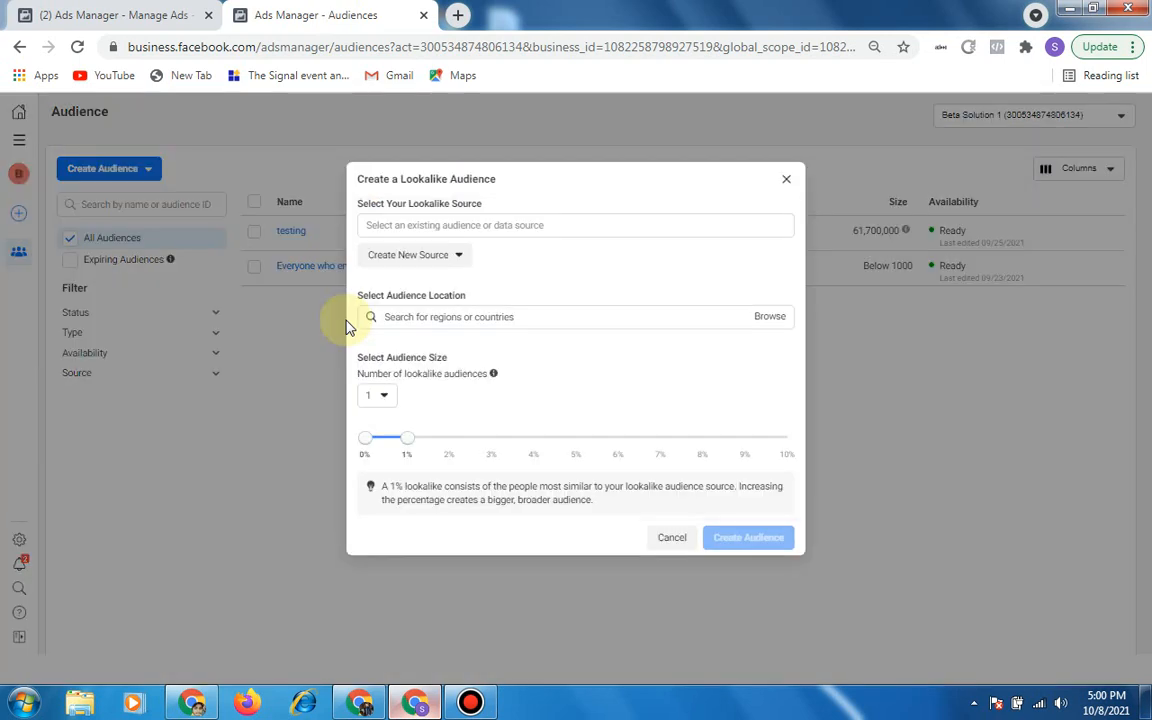
Choose the existing custom audience of people who engaged with the Page in 365 days as the lookalike source.
left_click(486, 225)
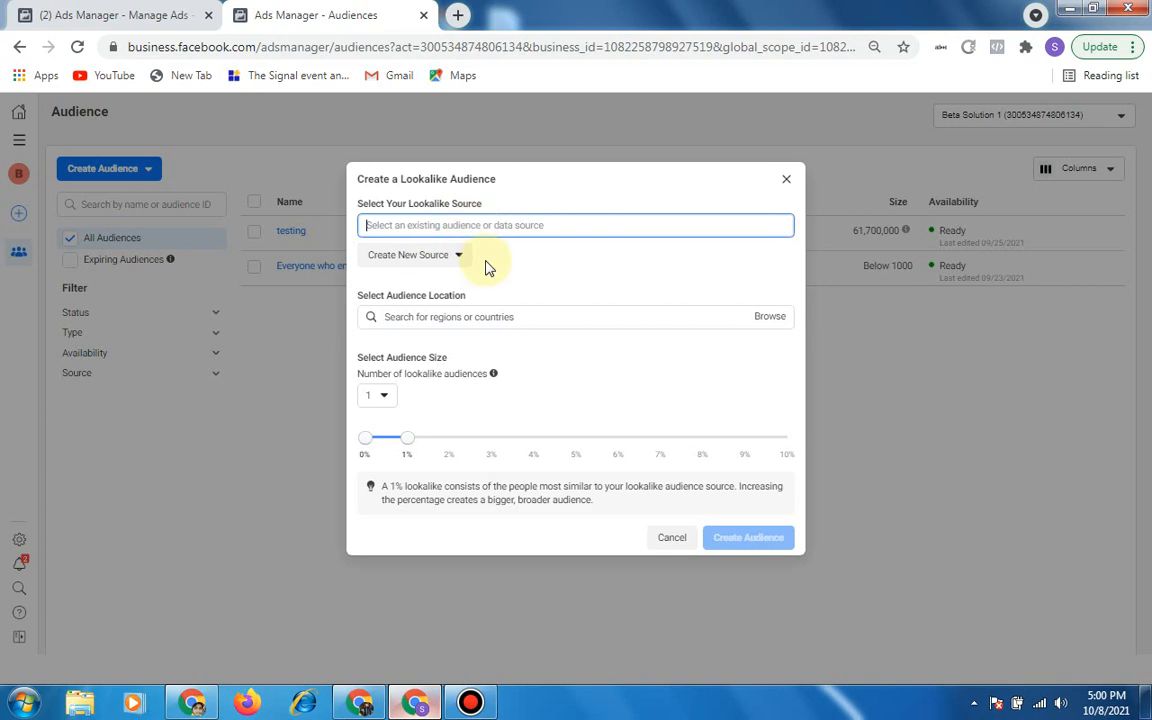
left_click(455, 256)
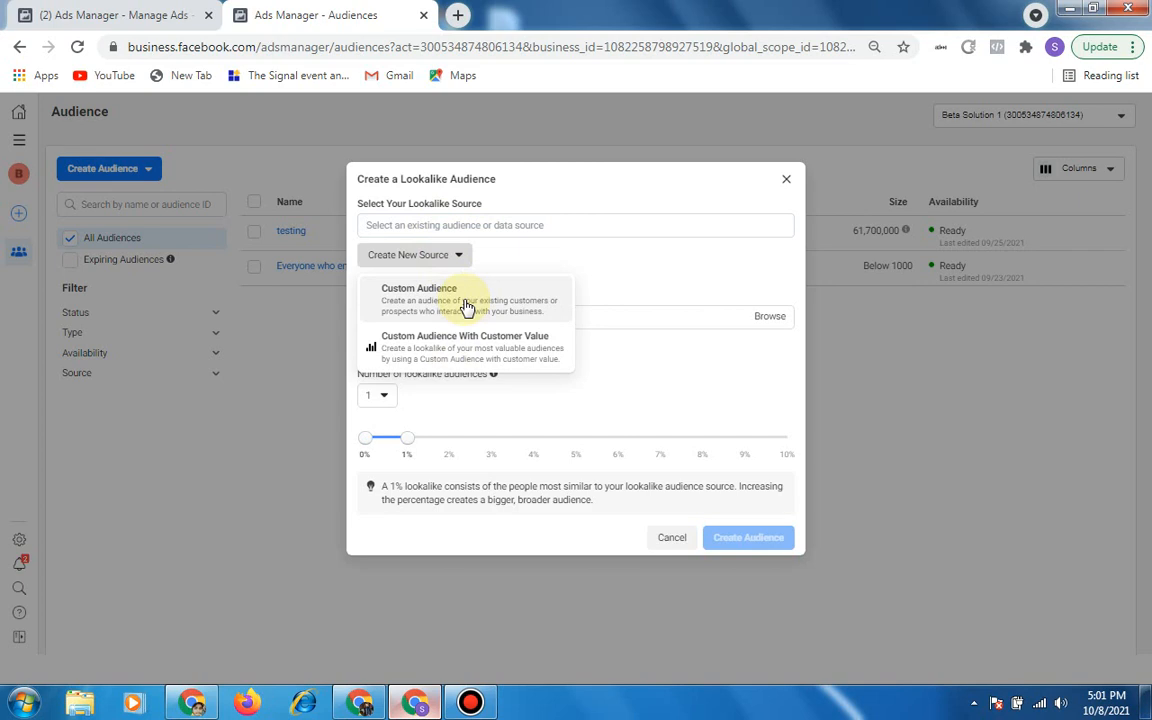
left_click(504, 225)
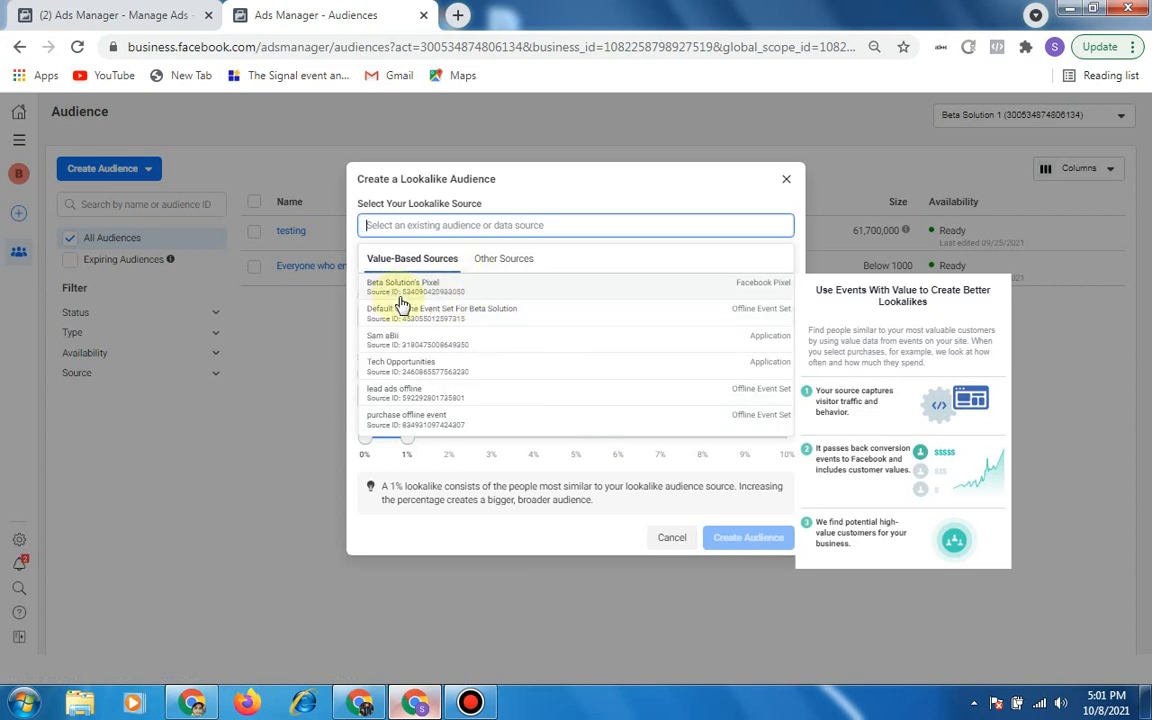
left_click(482, 262)
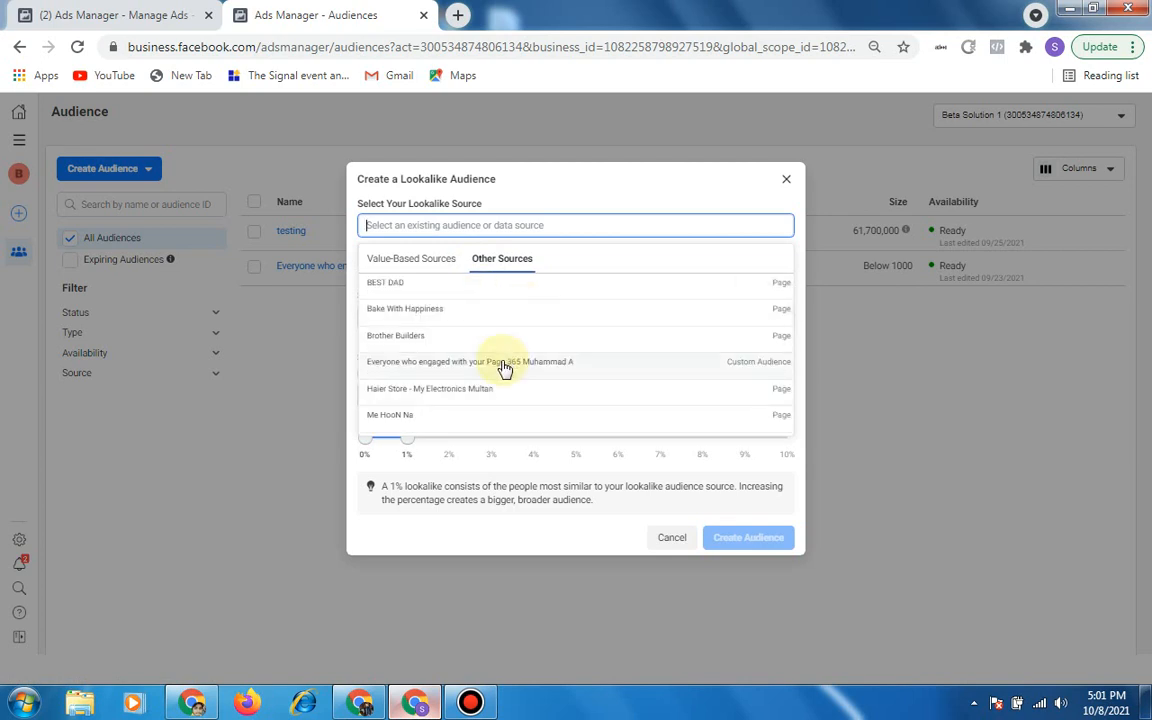
left_click(505, 369)
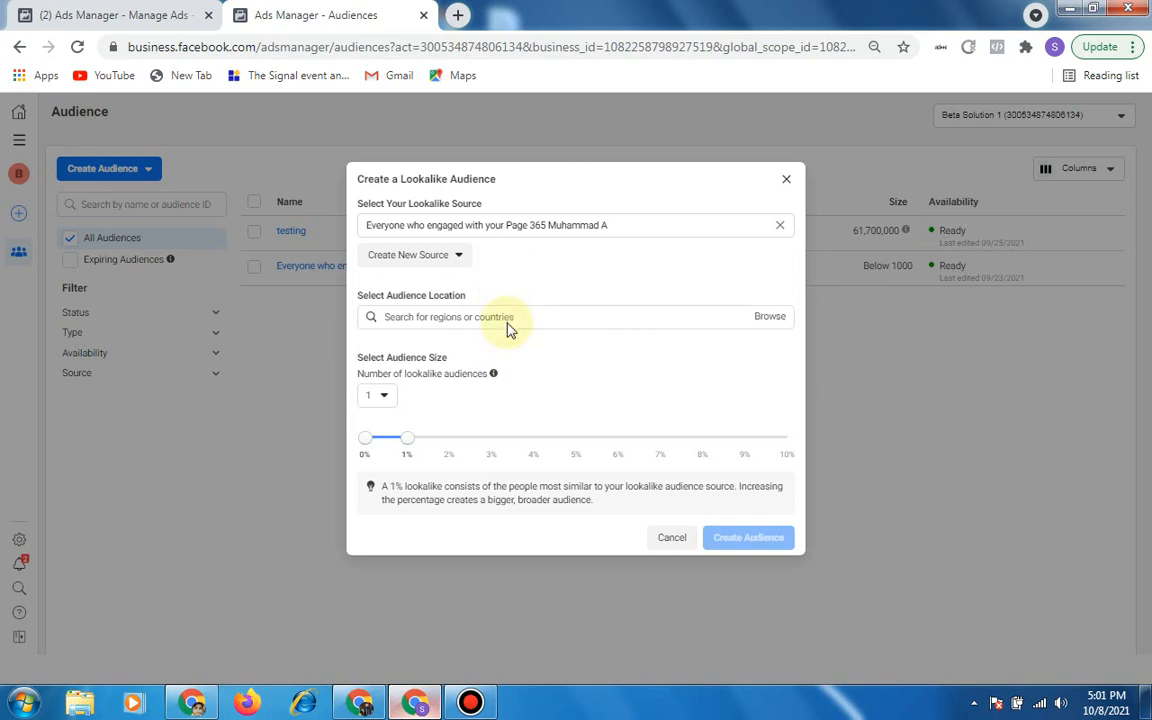
Set the number of lookalike audiences to 2.
left_click(506, 321)
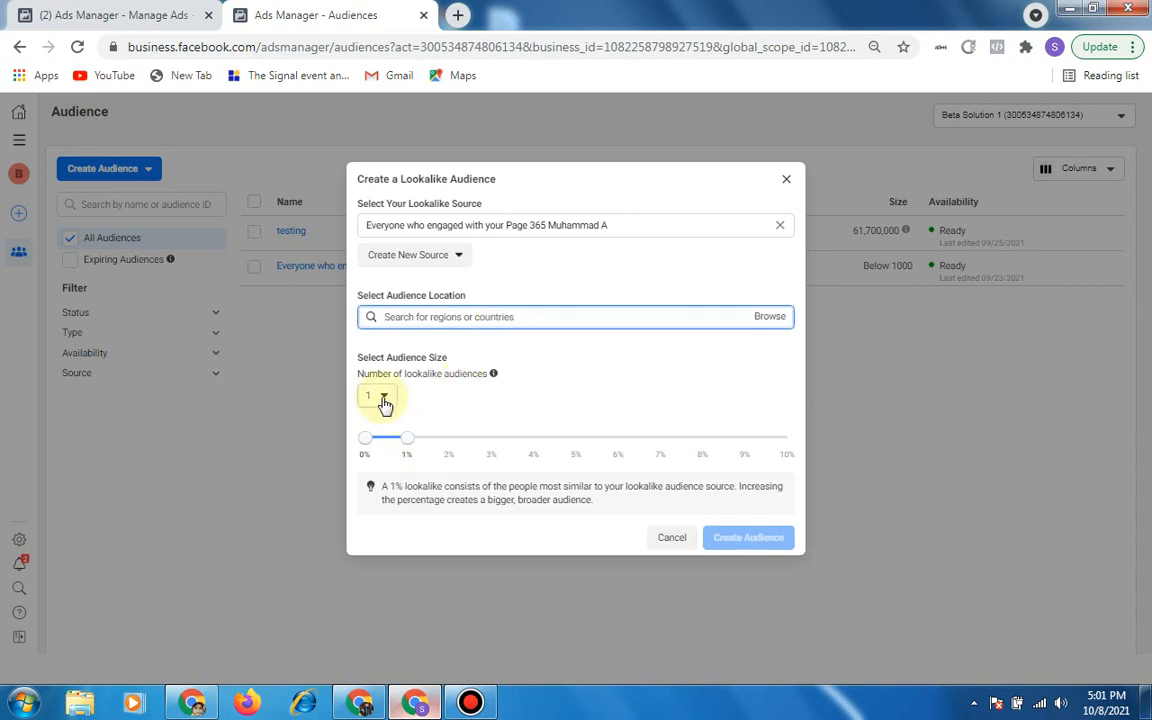
left_click(384, 400)
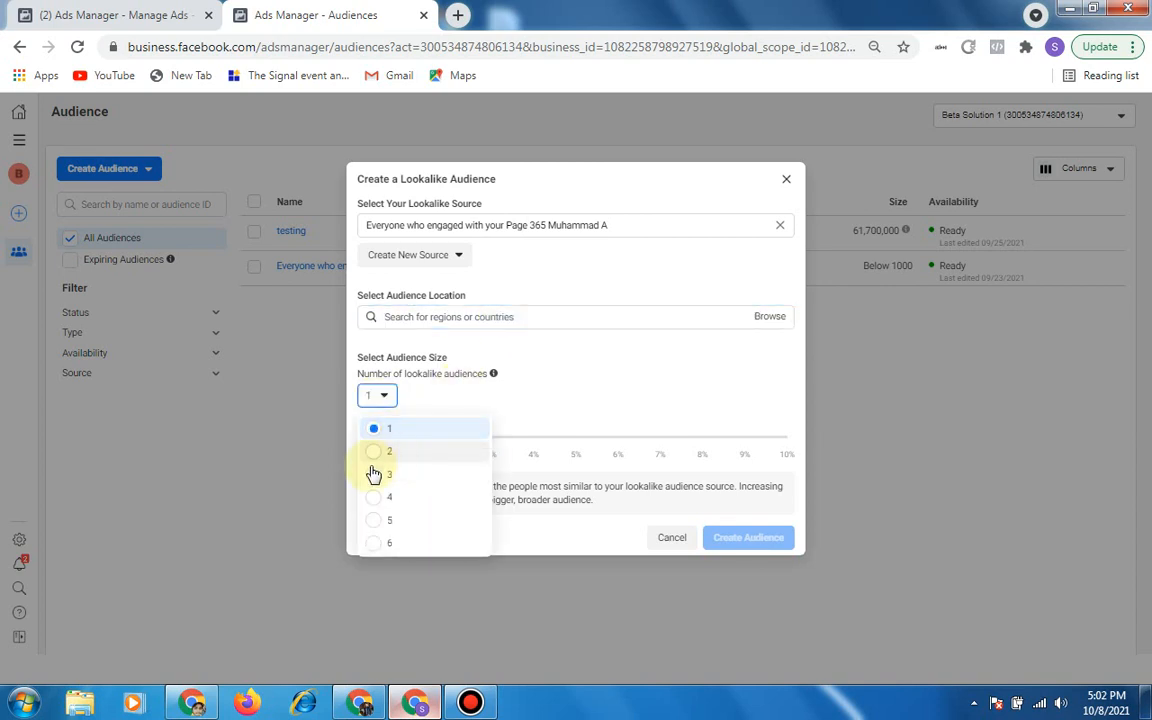
left_click(408, 398)
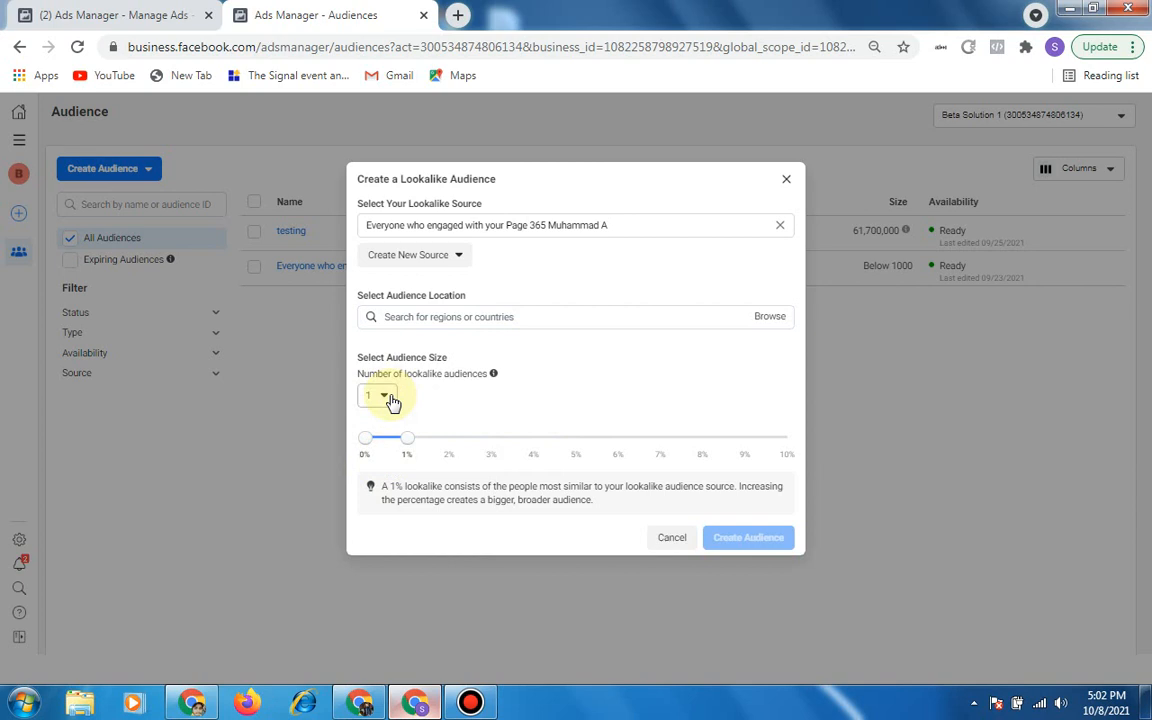
left_click(390, 399)
left_click(376, 455)
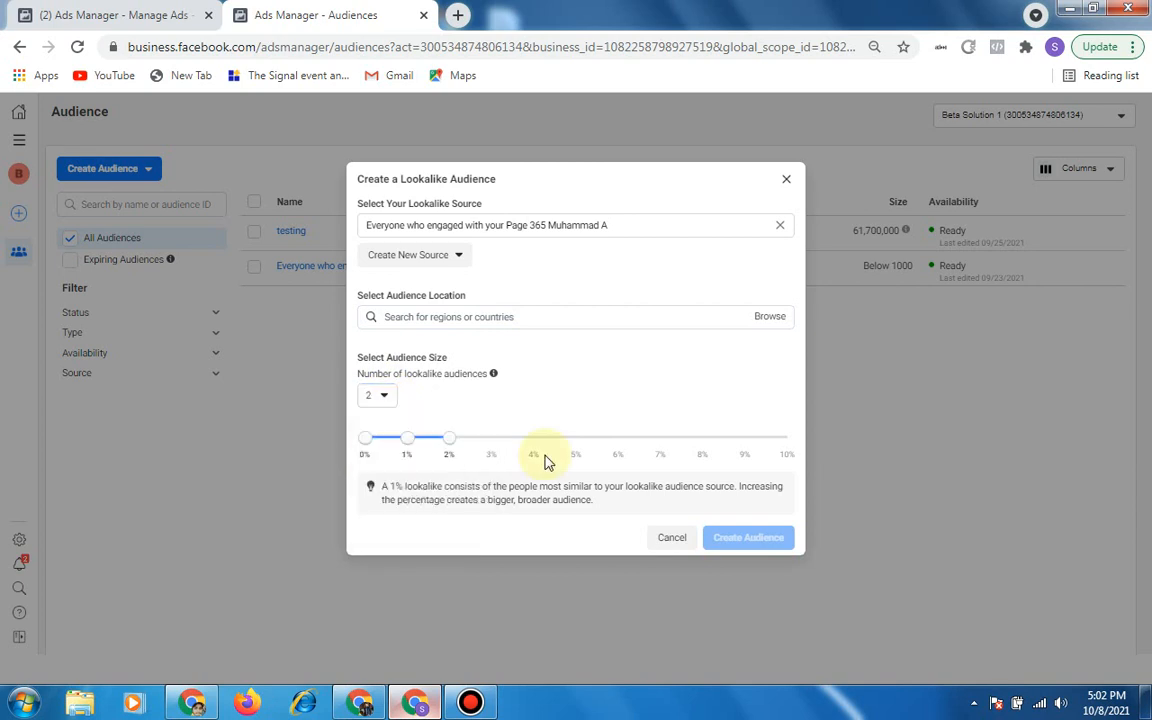
Set the two lookalike size ranges to 1–2% and 2–3%, and cancel the lookalike audience creation.
left_click_drag(447, 440, 510, 448)
left_click_drag(437, 449, 455, 447)
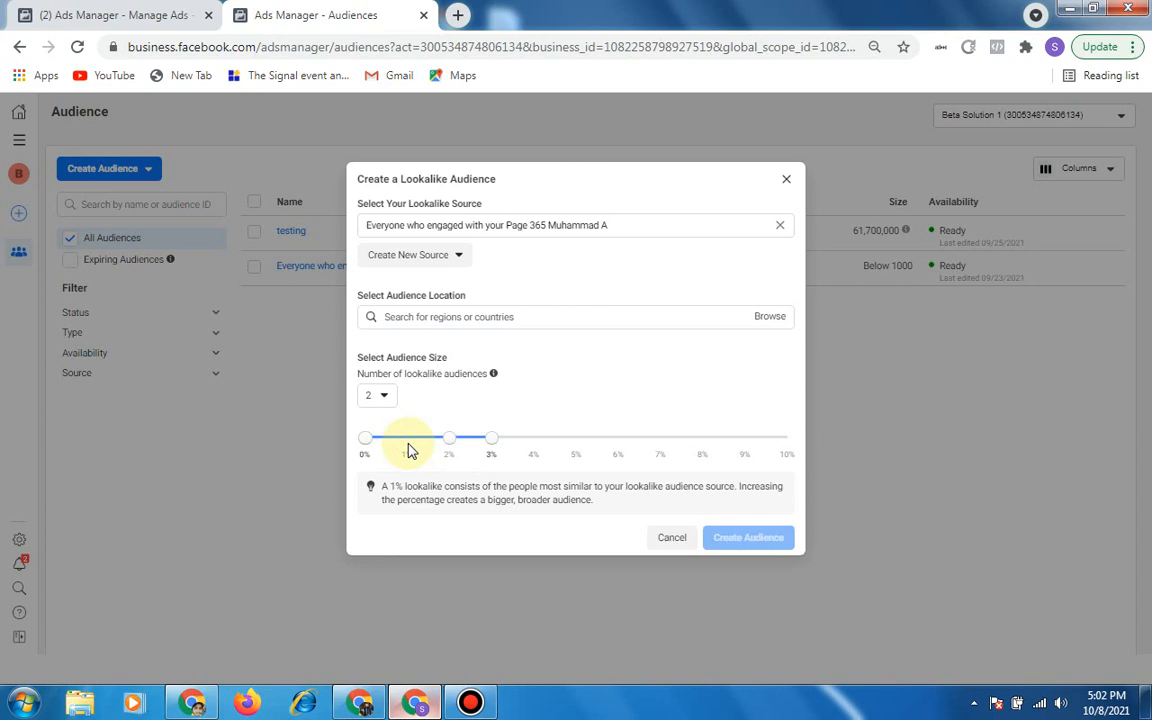
left_click_drag(365, 447, 415, 453)
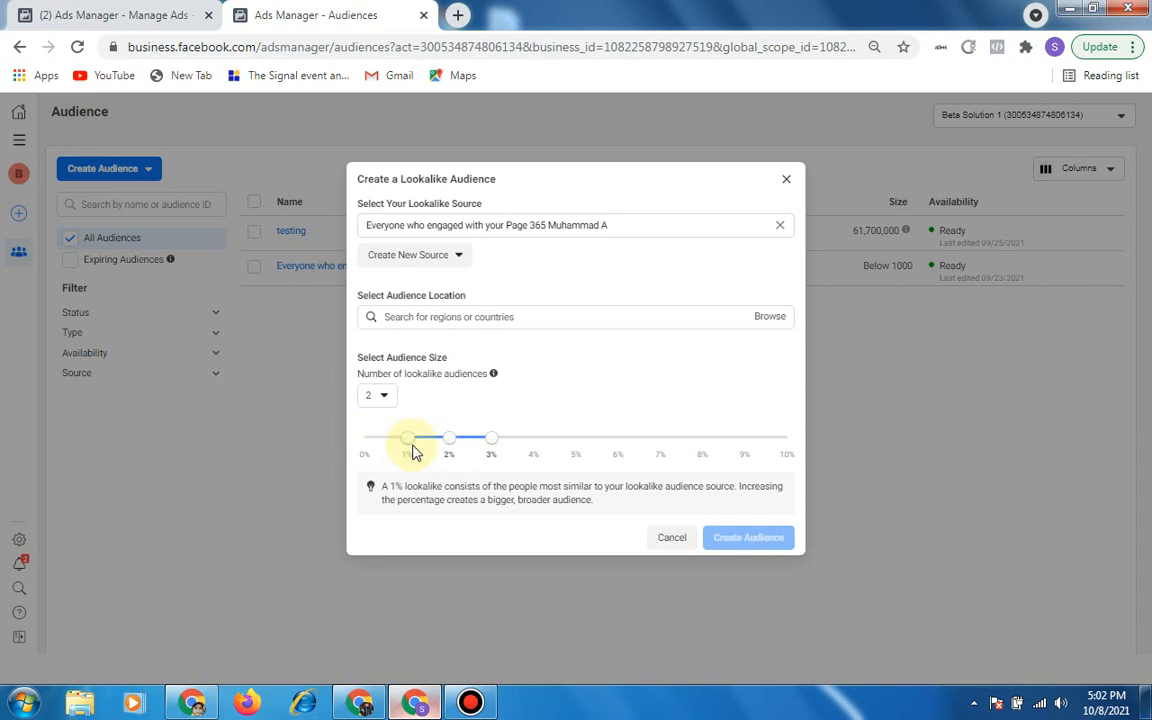
left_click(674, 543)
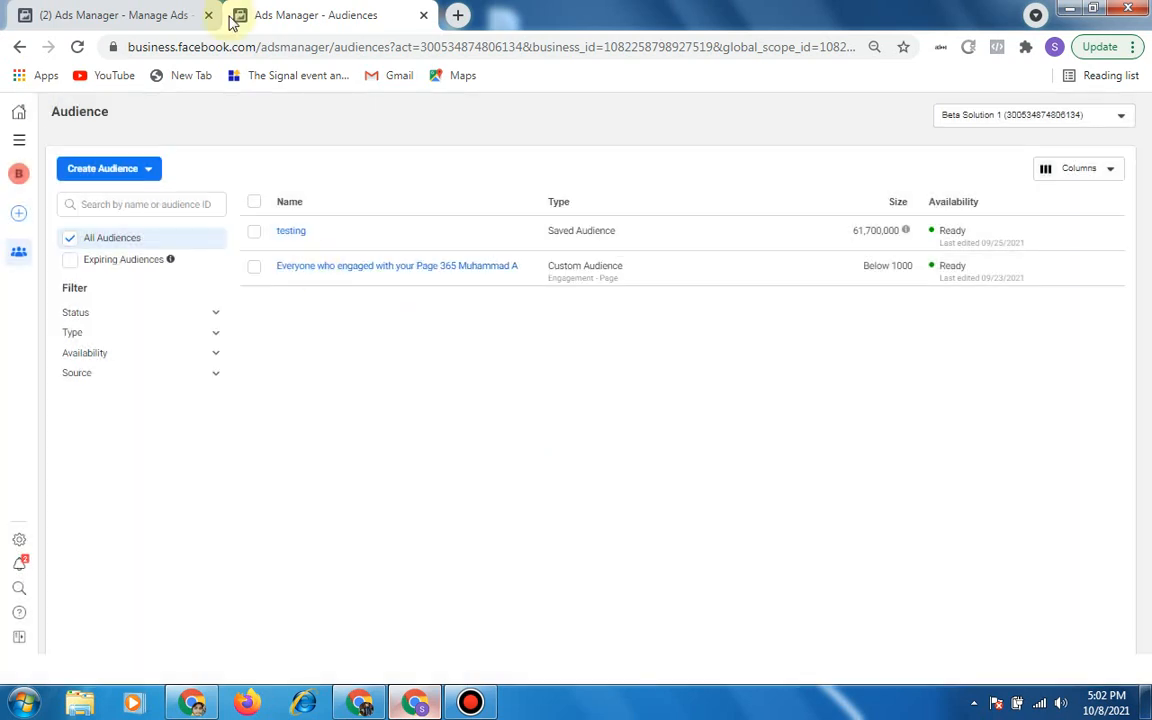
Return to the new ad set draft and check the existing custom and lookalike audiences available under Custom Audiences.
left_click(160, 18)
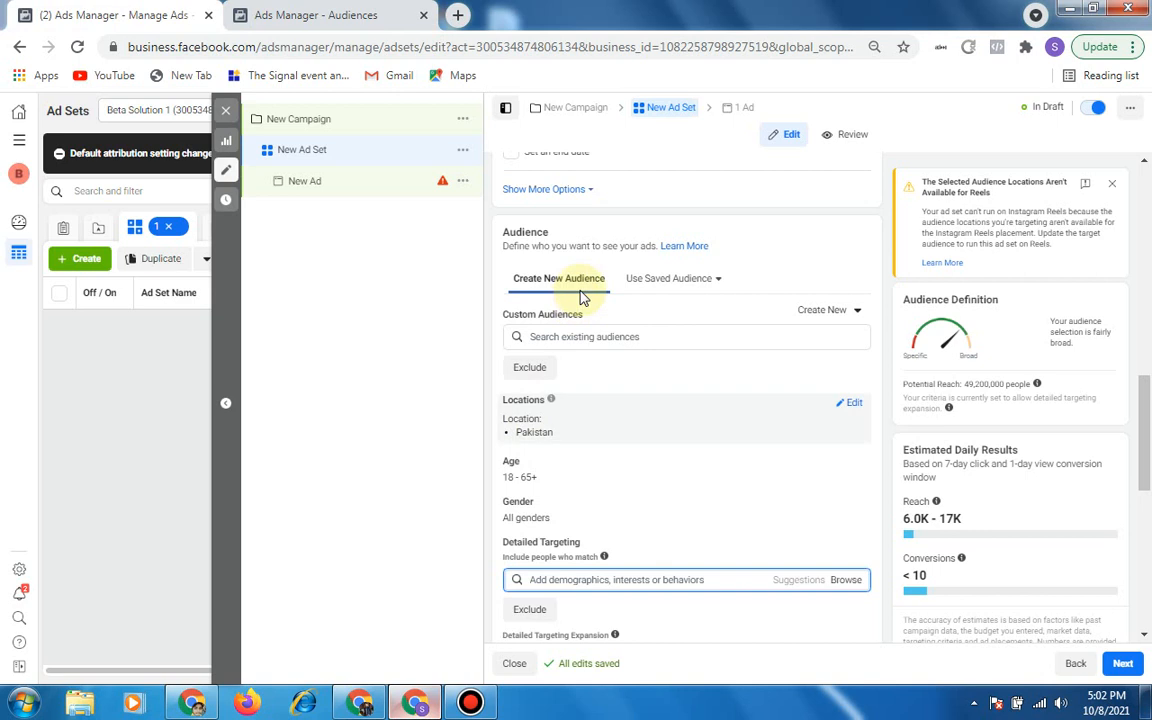
left_click(625, 337)
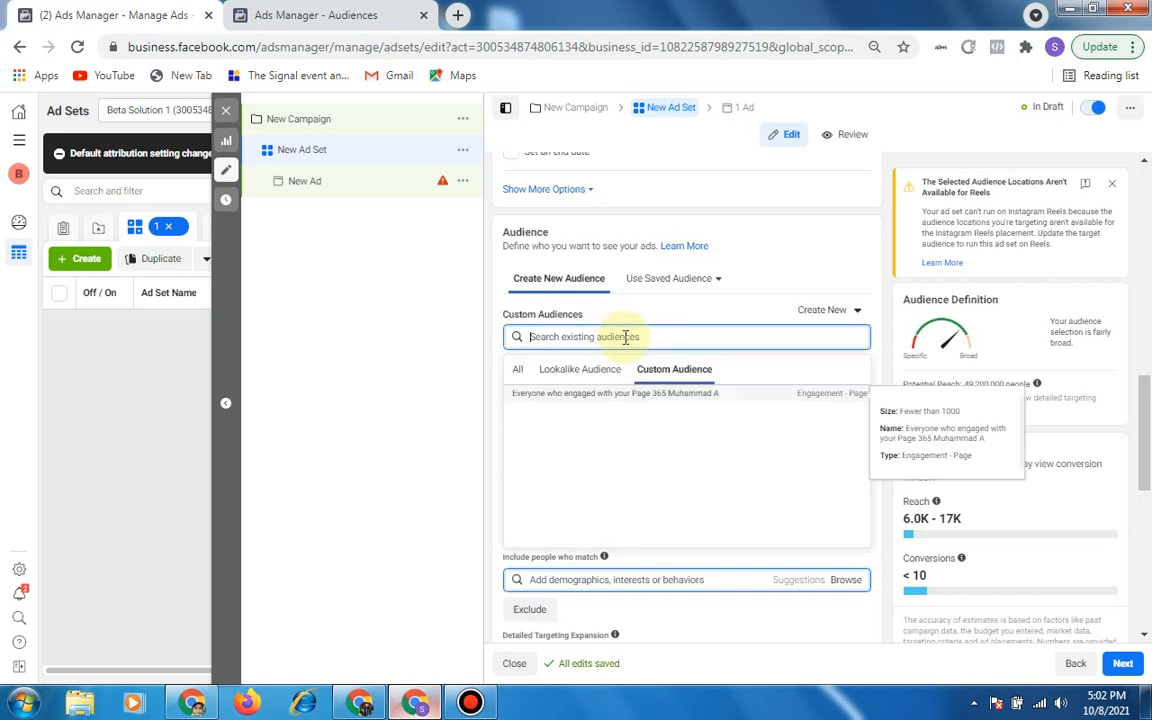
left_click(590, 388)
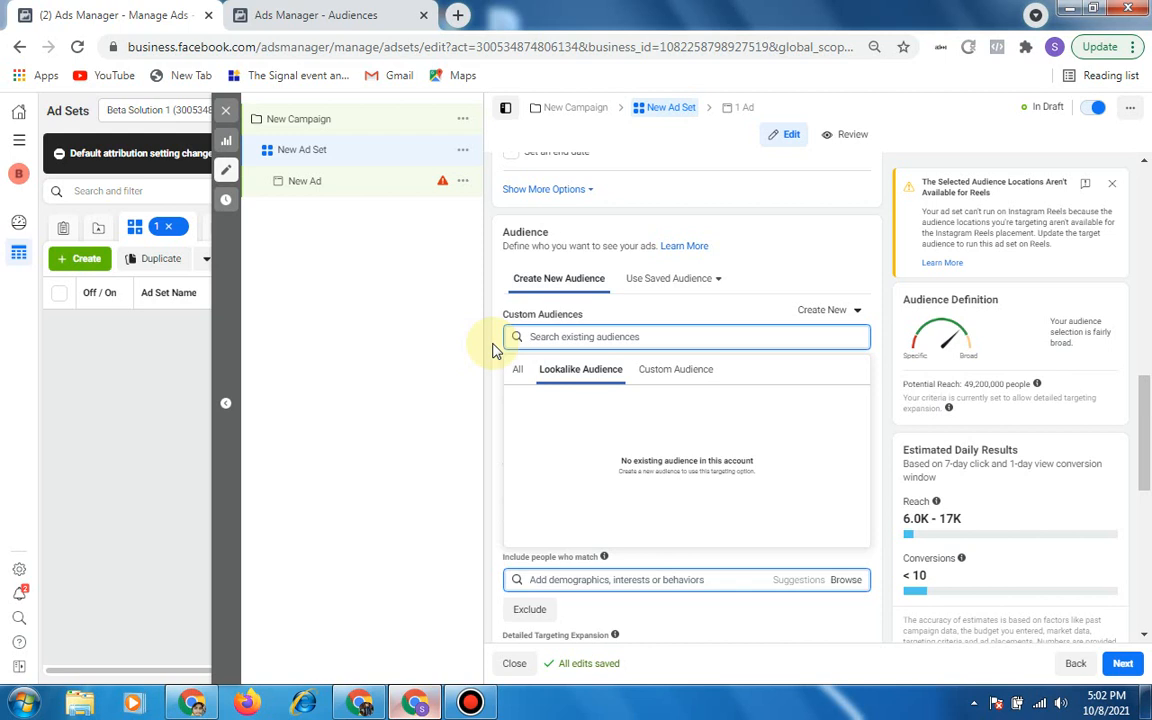
left_click(474, 346)
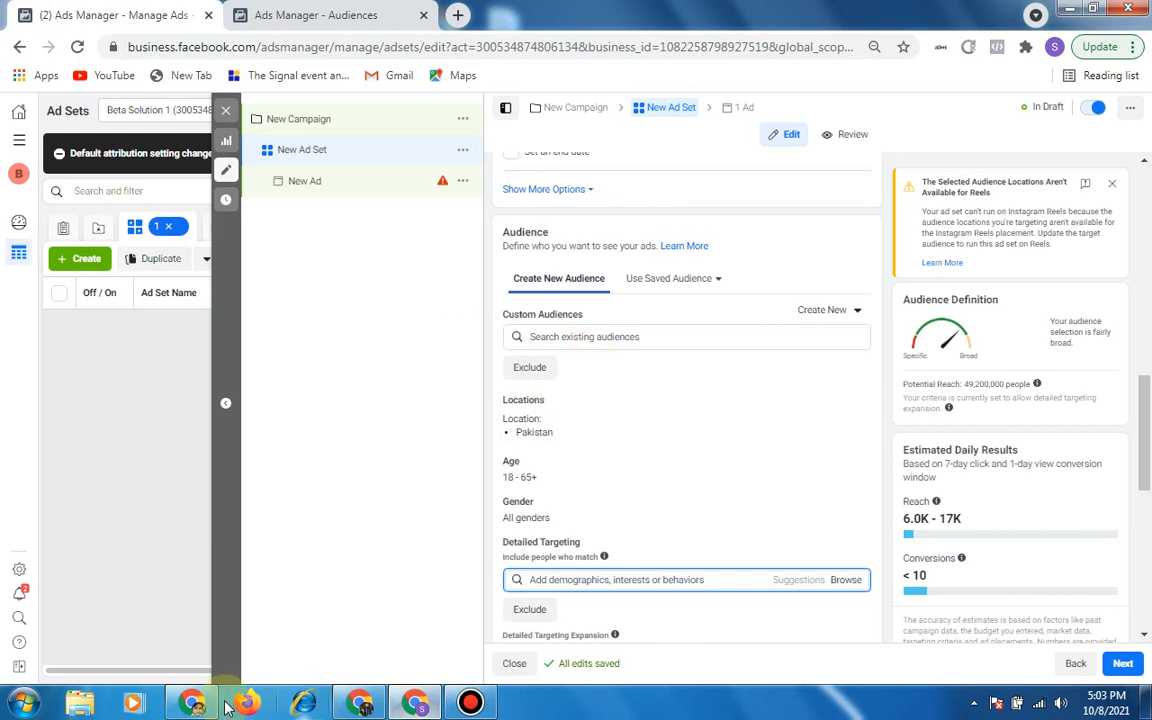
Compare the scaling methods listed in Google Docs with the new ad set's detailed targeting and location settings in Ads Manager.
left_click(192, 703)
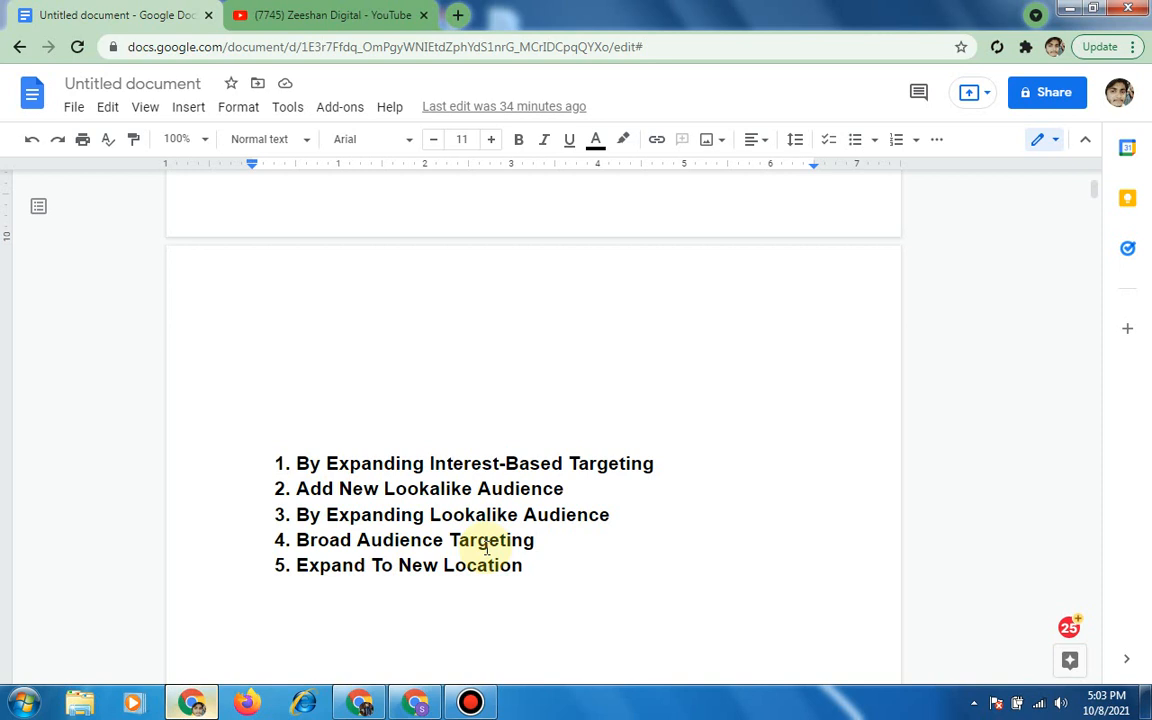
left_click(416, 701)
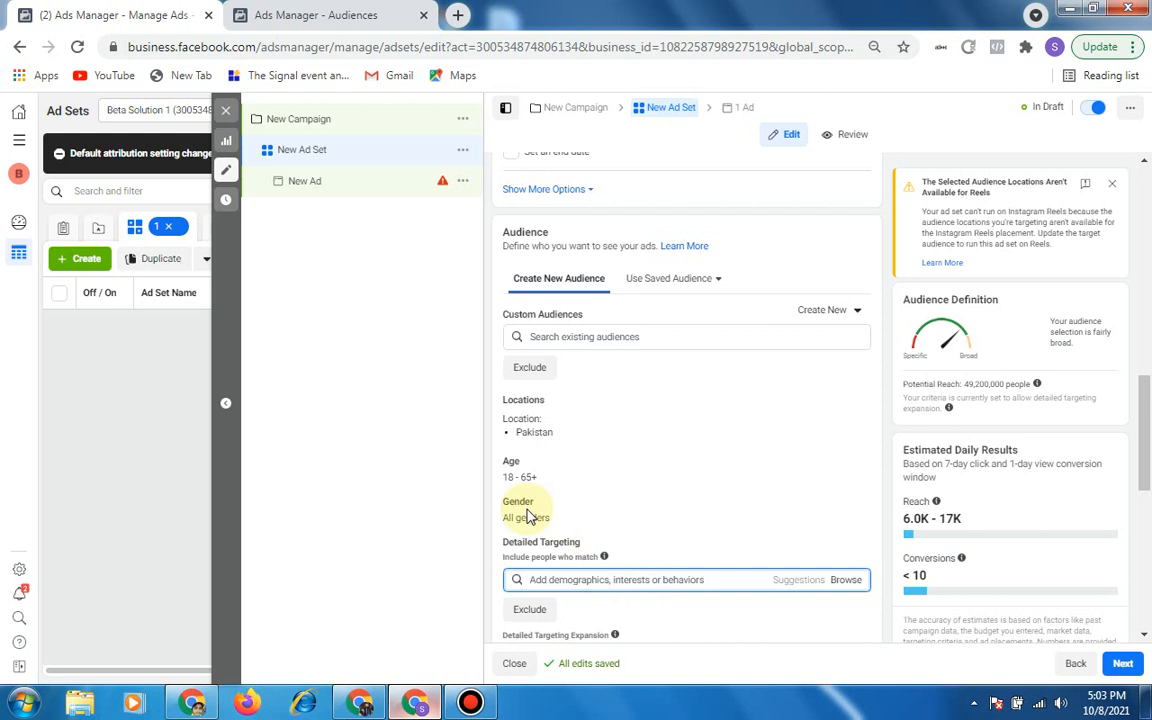
scroll(527, 510, "down", 1)
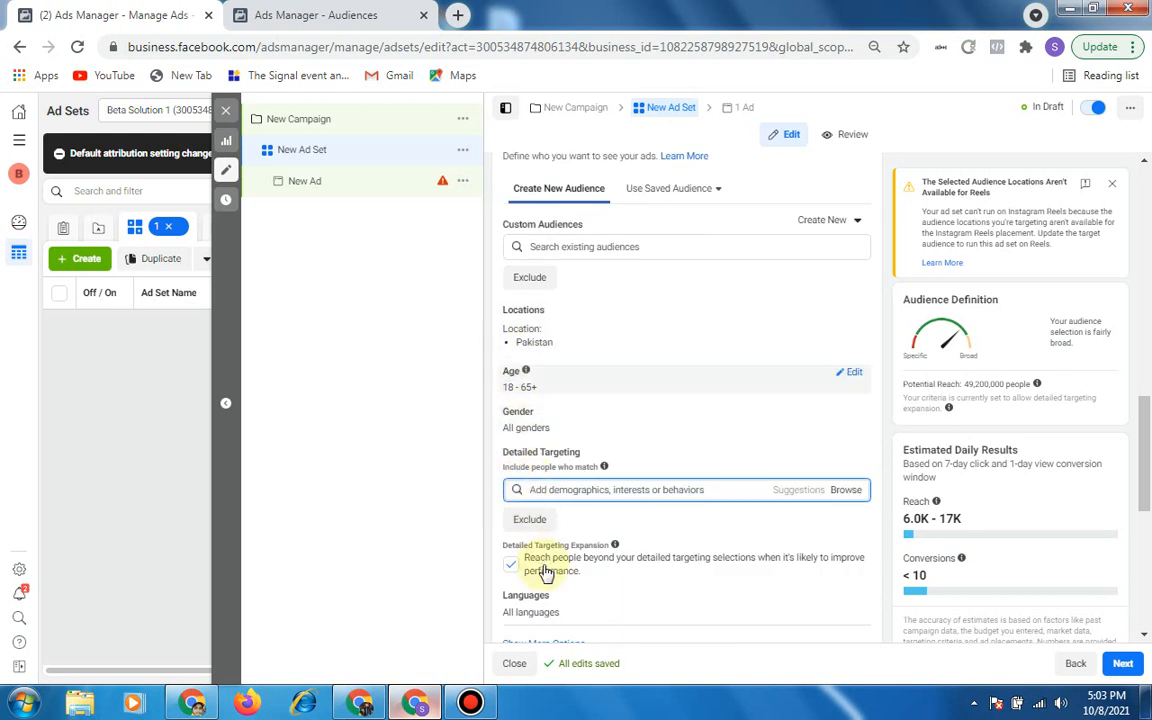
scroll(575, 591, "down", 1)
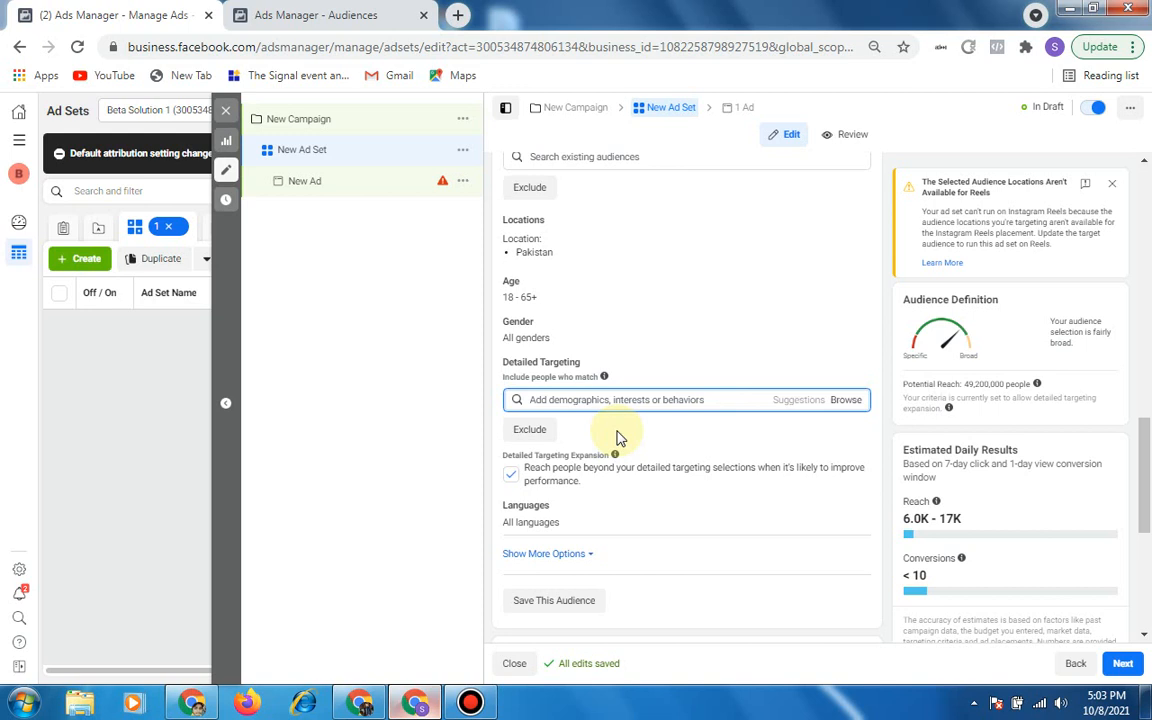
left_click(359, 703)
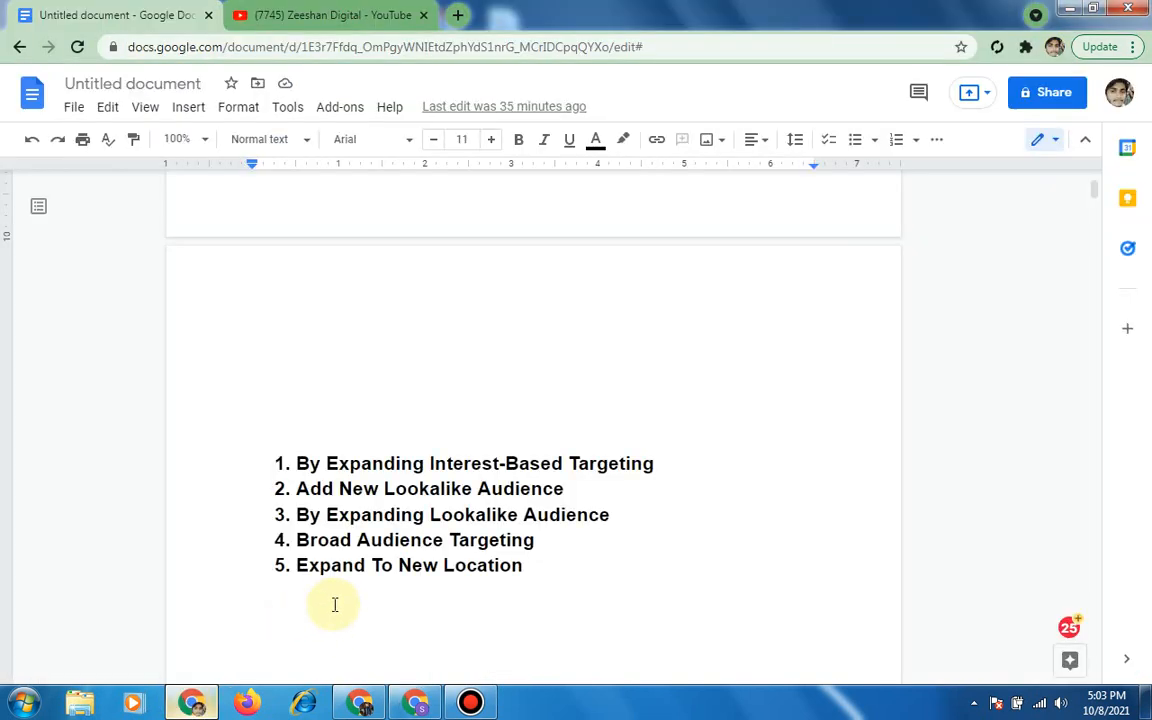
left_click(417, 706)
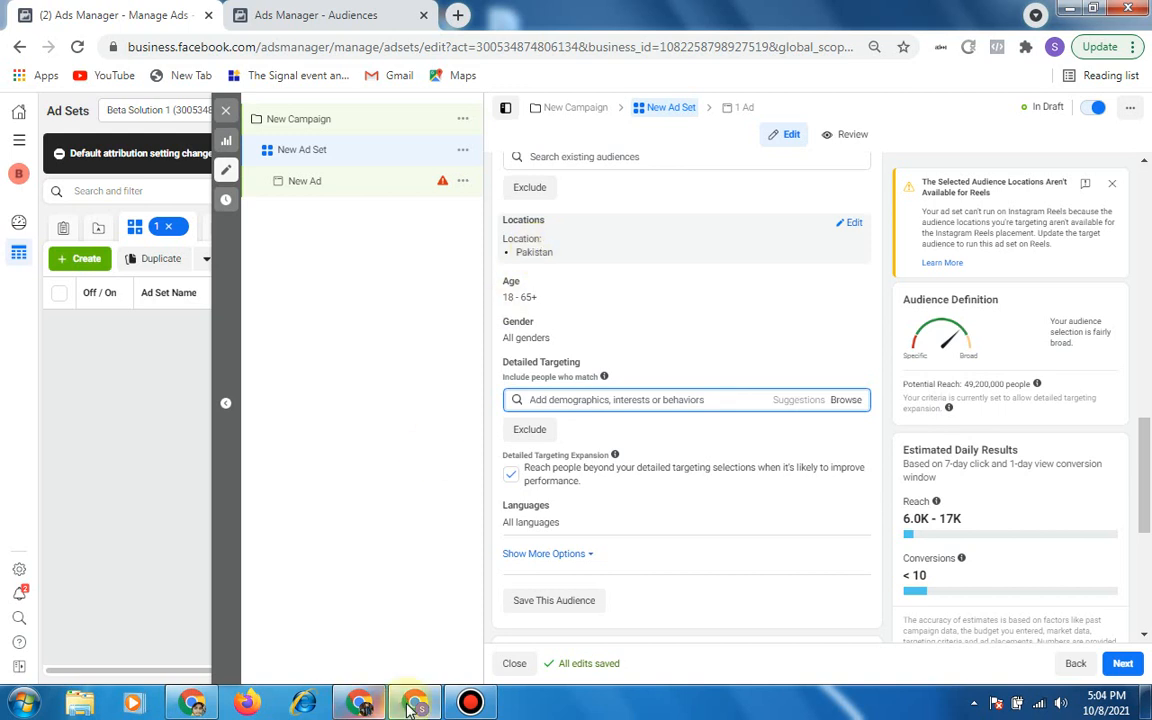
Review the horizontal and vertical scaling table in Google Docs and switch to the Zeeshan Digital playlists page on YouTube.
left_click(192, 703)
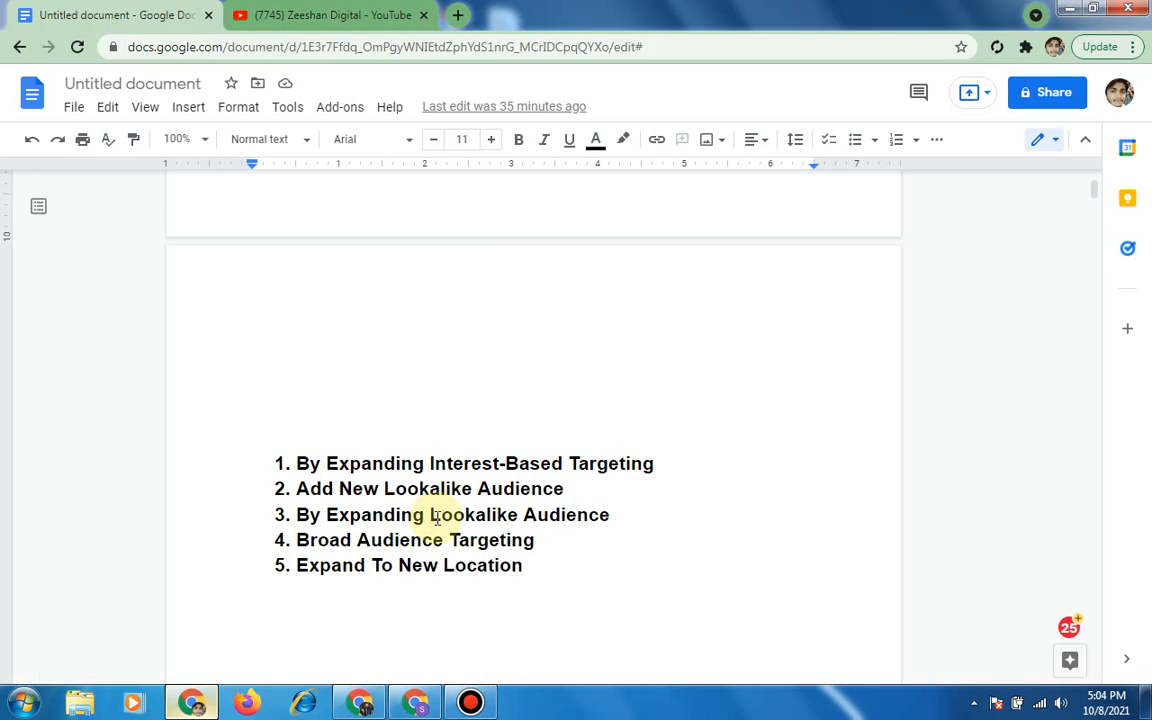
scroll(424, 453, "up", 1)
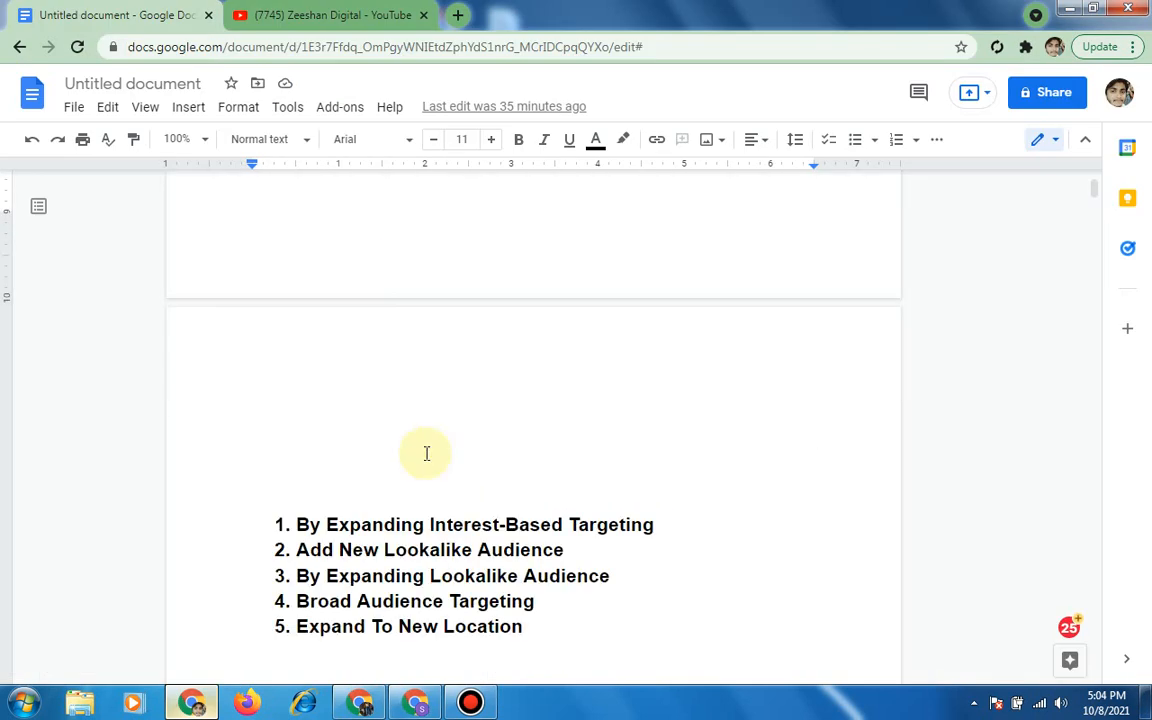
scroll(426, 454, "up", 9)
scroll(426, 455, "down", 2)
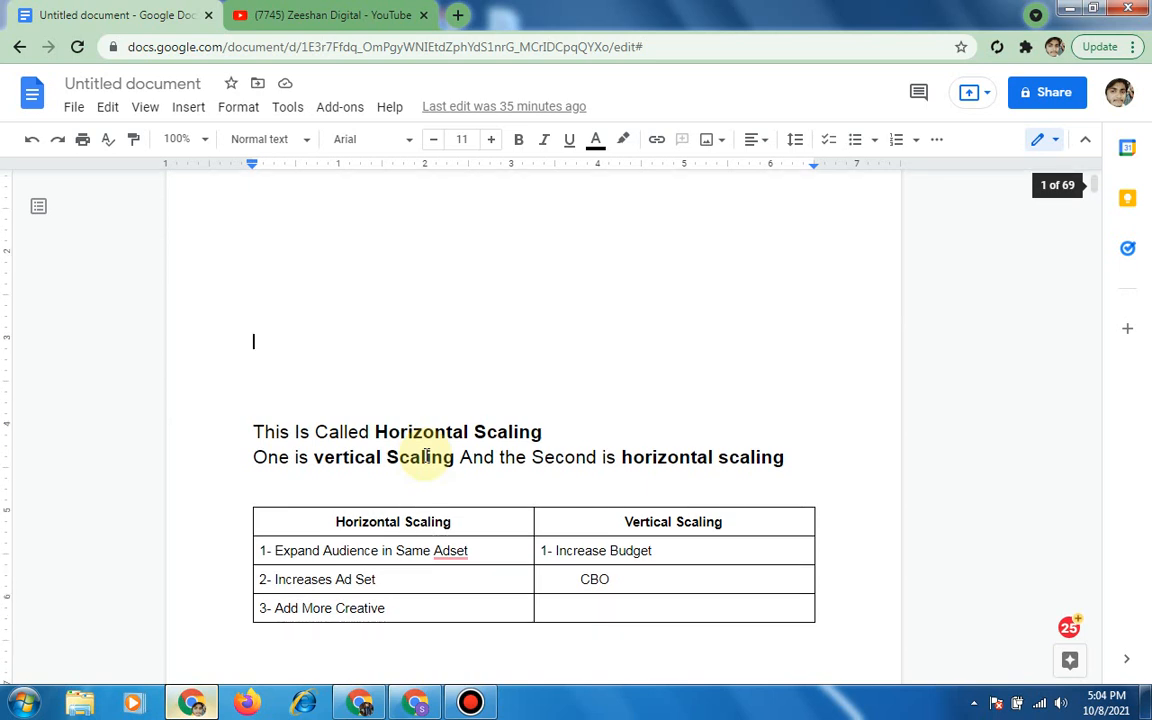
left_click(320, 15)
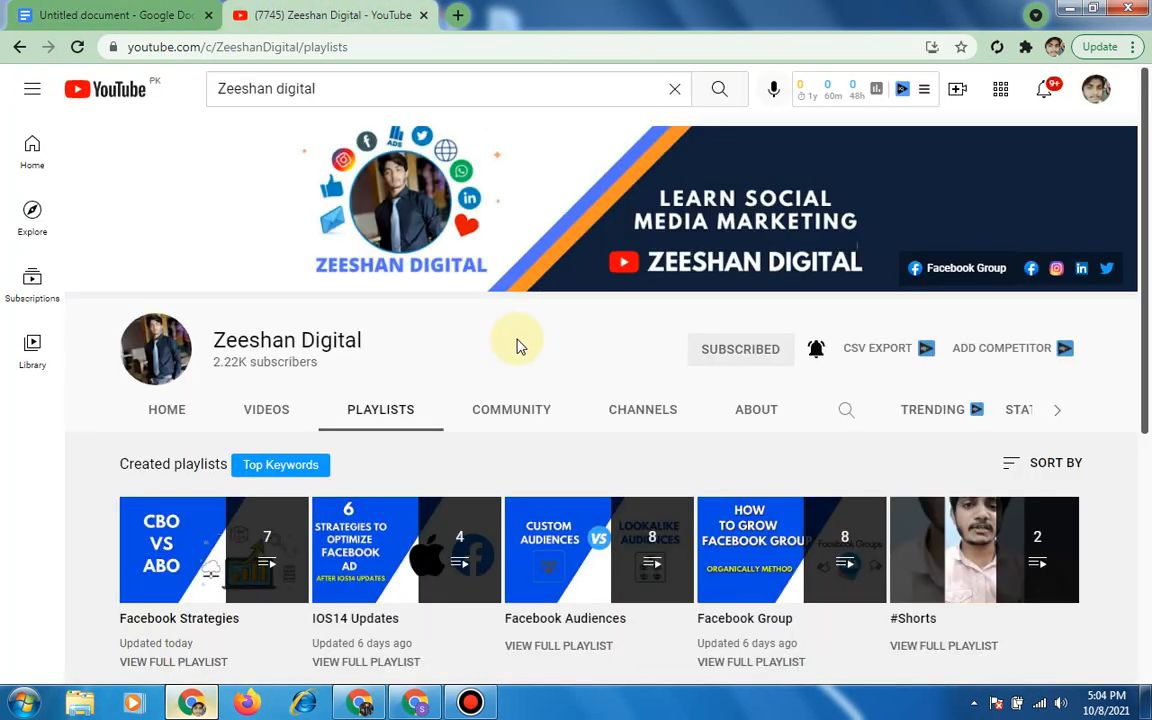